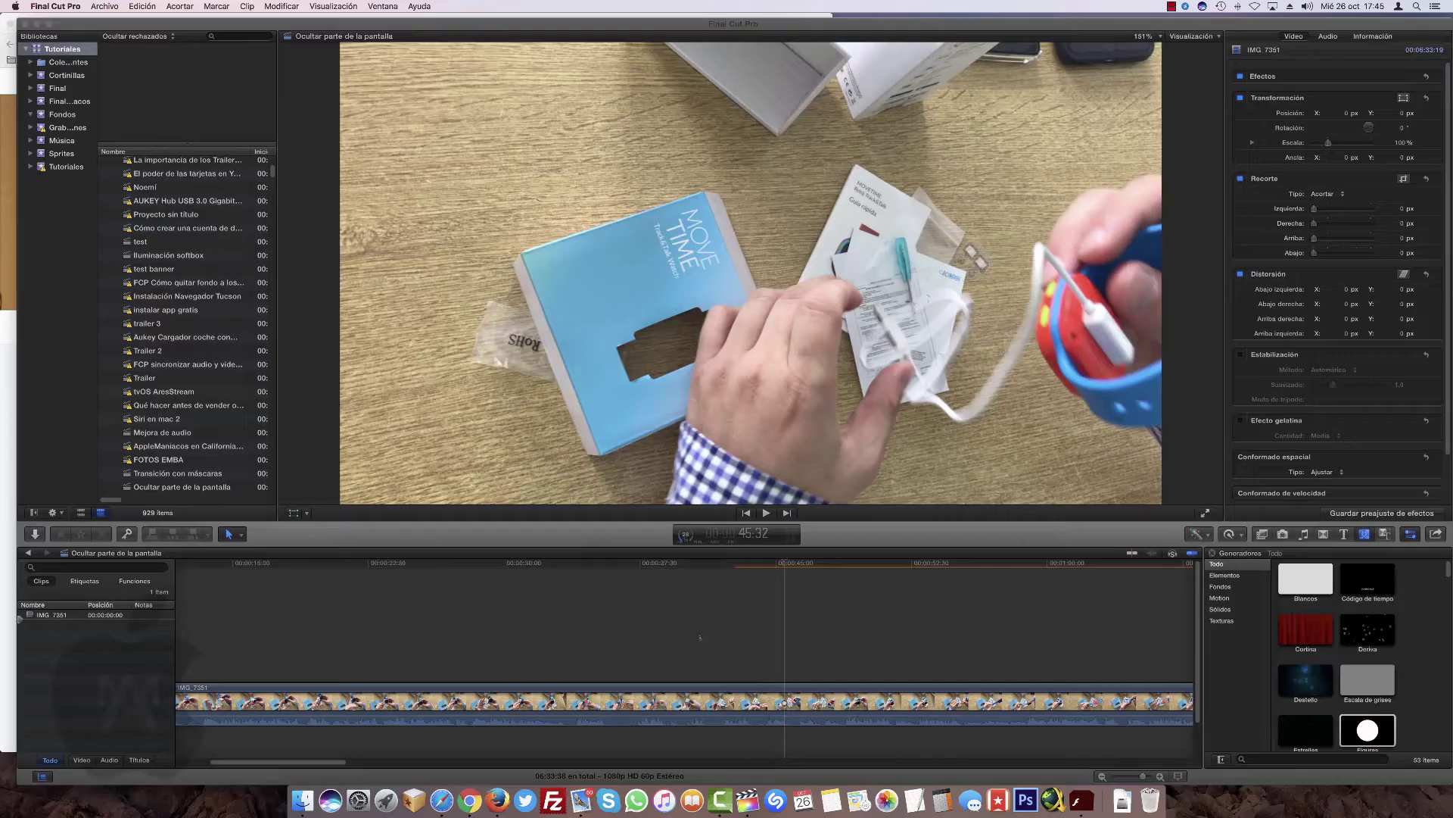
# - Lower the IMG_7351 clip's volume to -∞ dB and place the playhead near 00:00:22
pyautogui.click(700, 637)
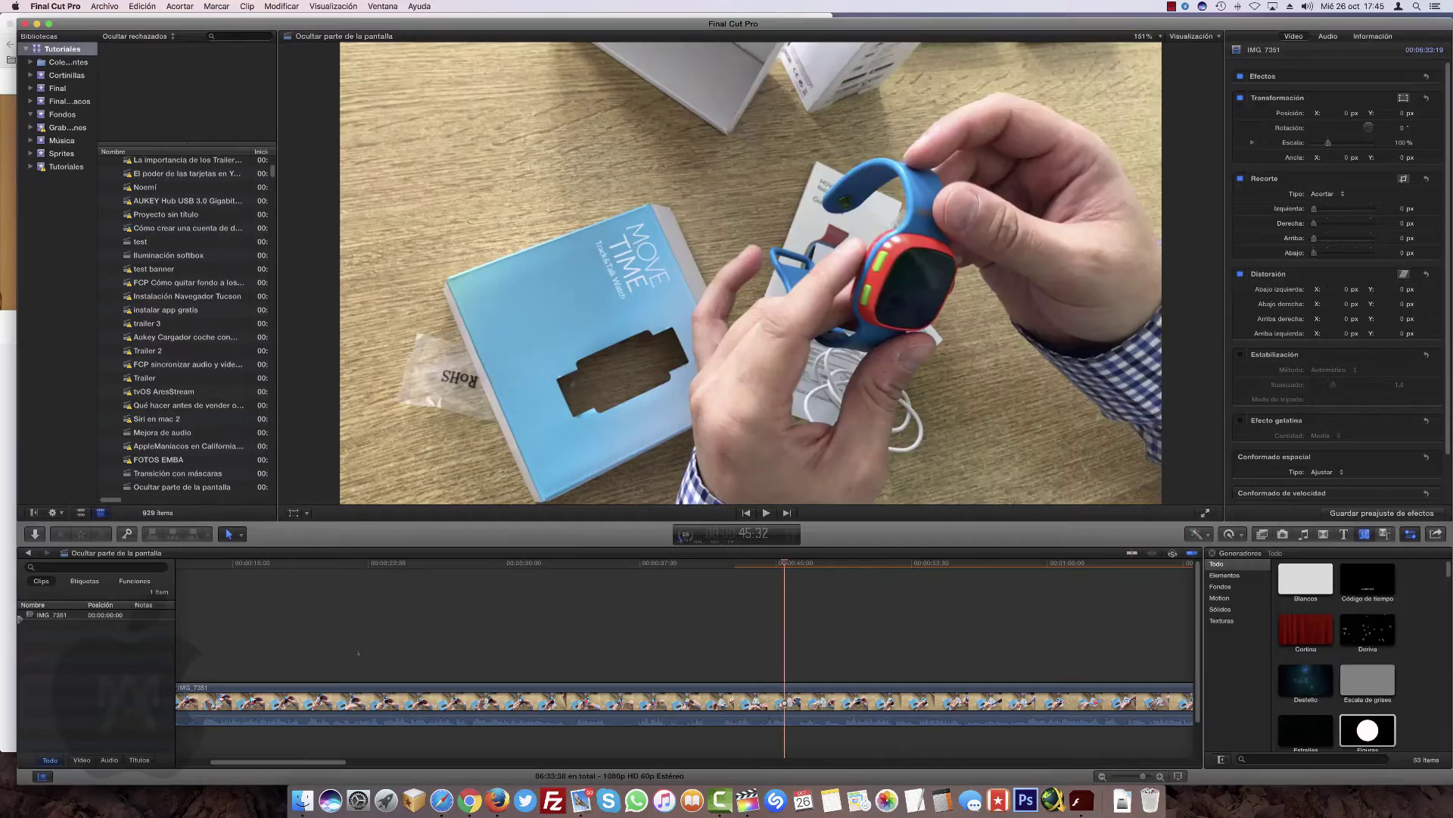
pyautogui.moveTo(424, 715); pyautogui.dragTo(422, 735)
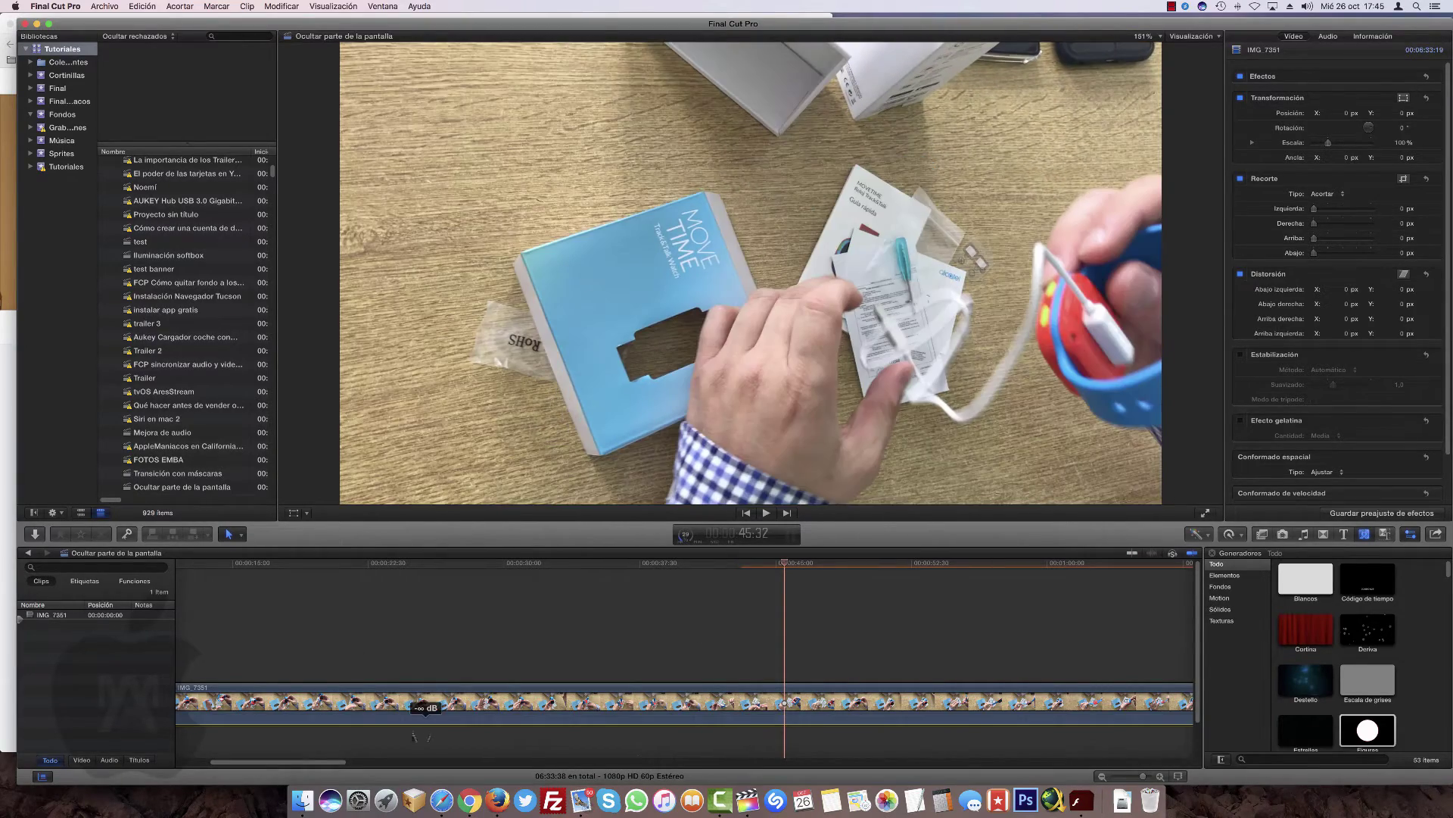
pyautogui.click(381, 570)
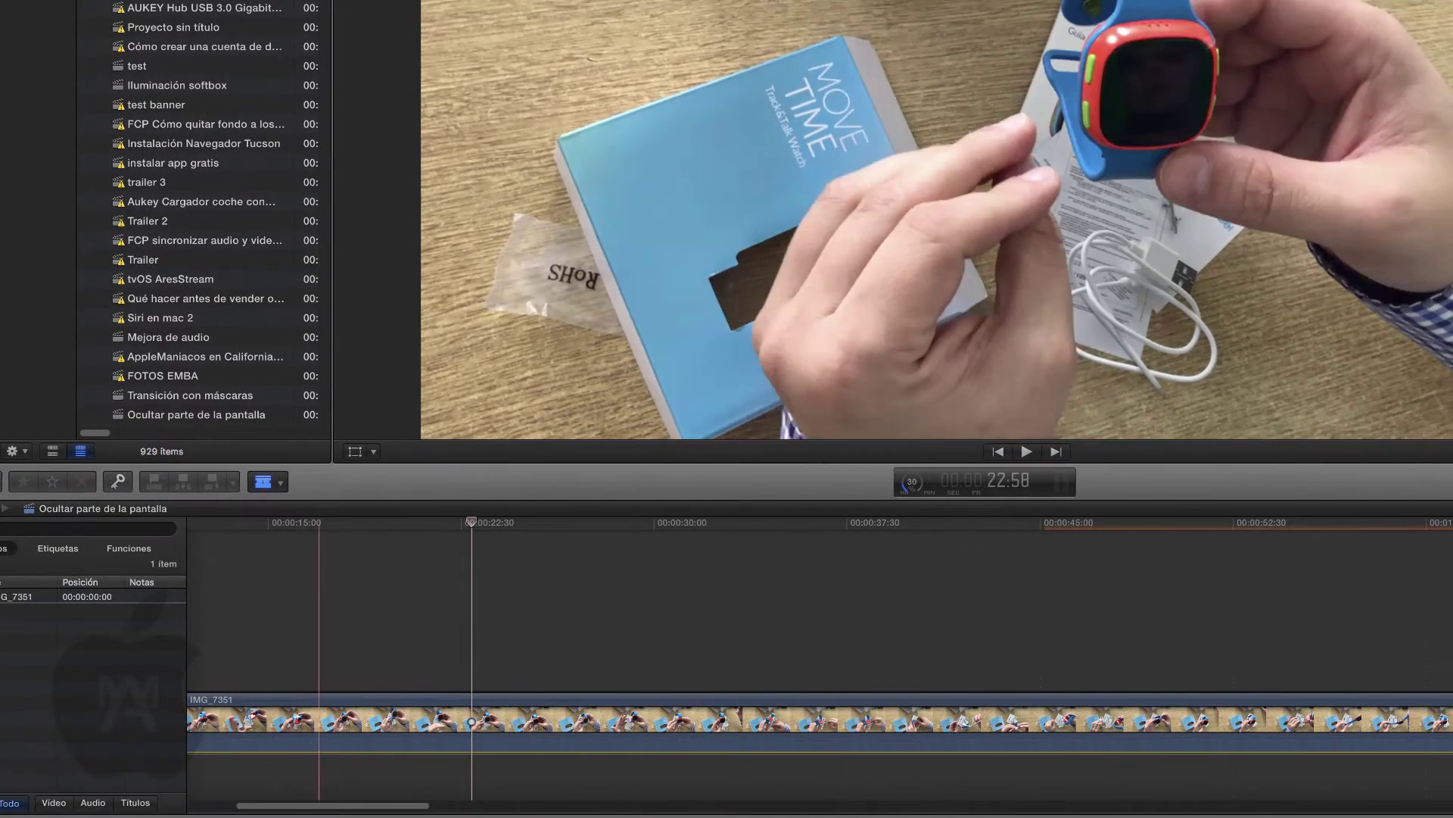
# - Blade the IMG_7351 clip at 00:00:22:58 and 00:00:25:40
pyautogui.click(265, 482)
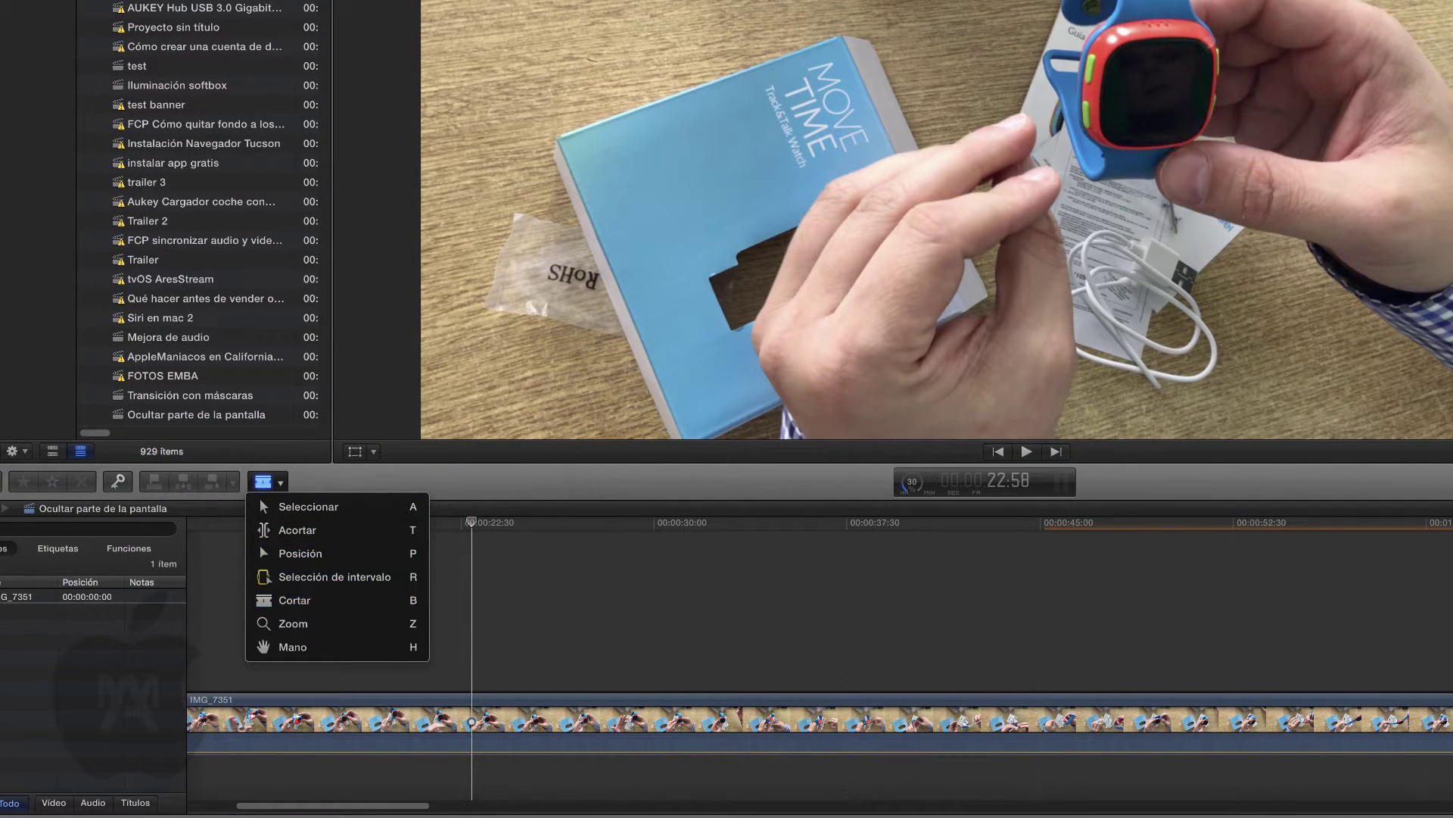
pyautogui.click(481, 674)
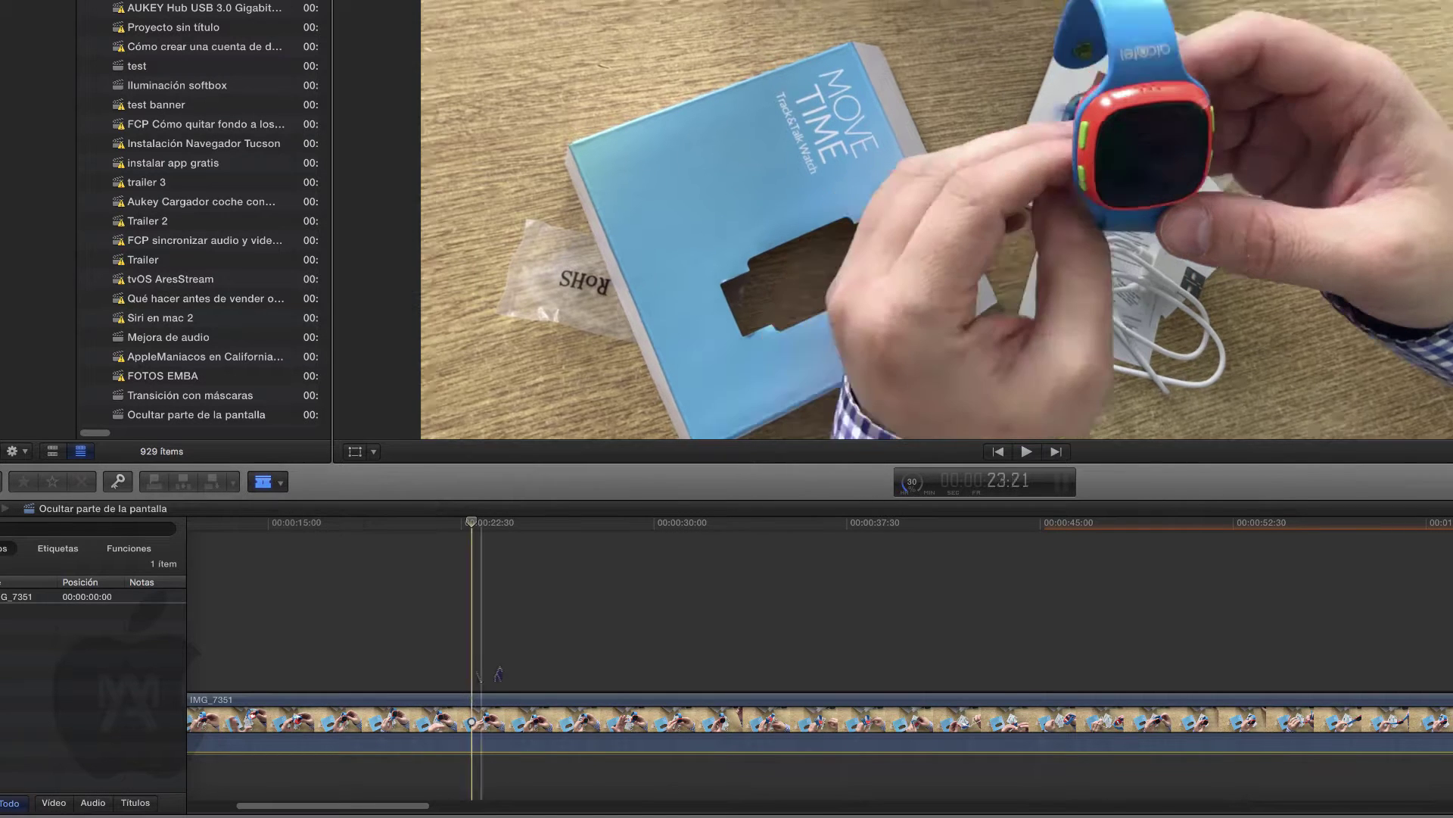
pyautogui.click(474, 715)
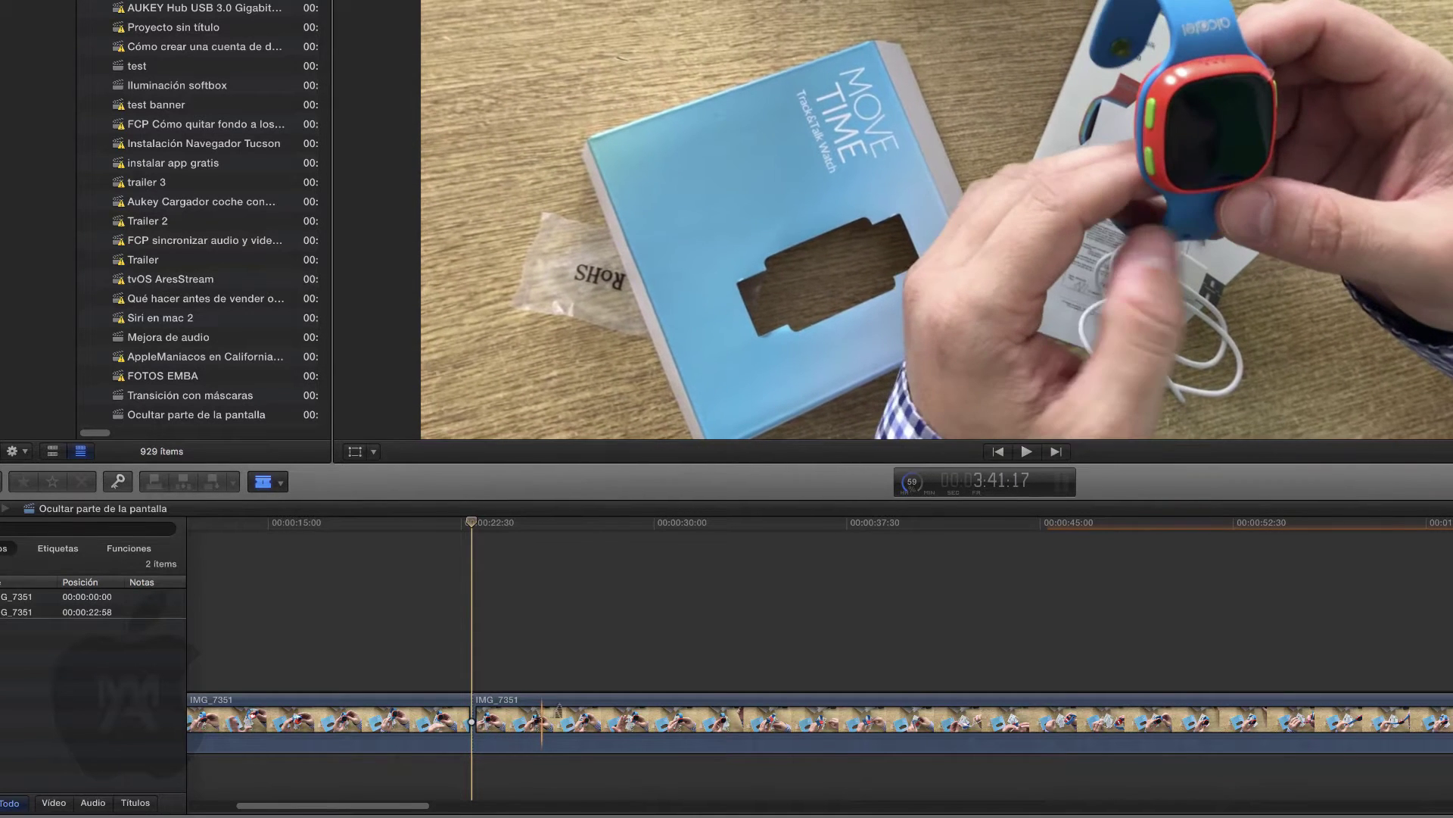
pyautogui.click(542, 719)
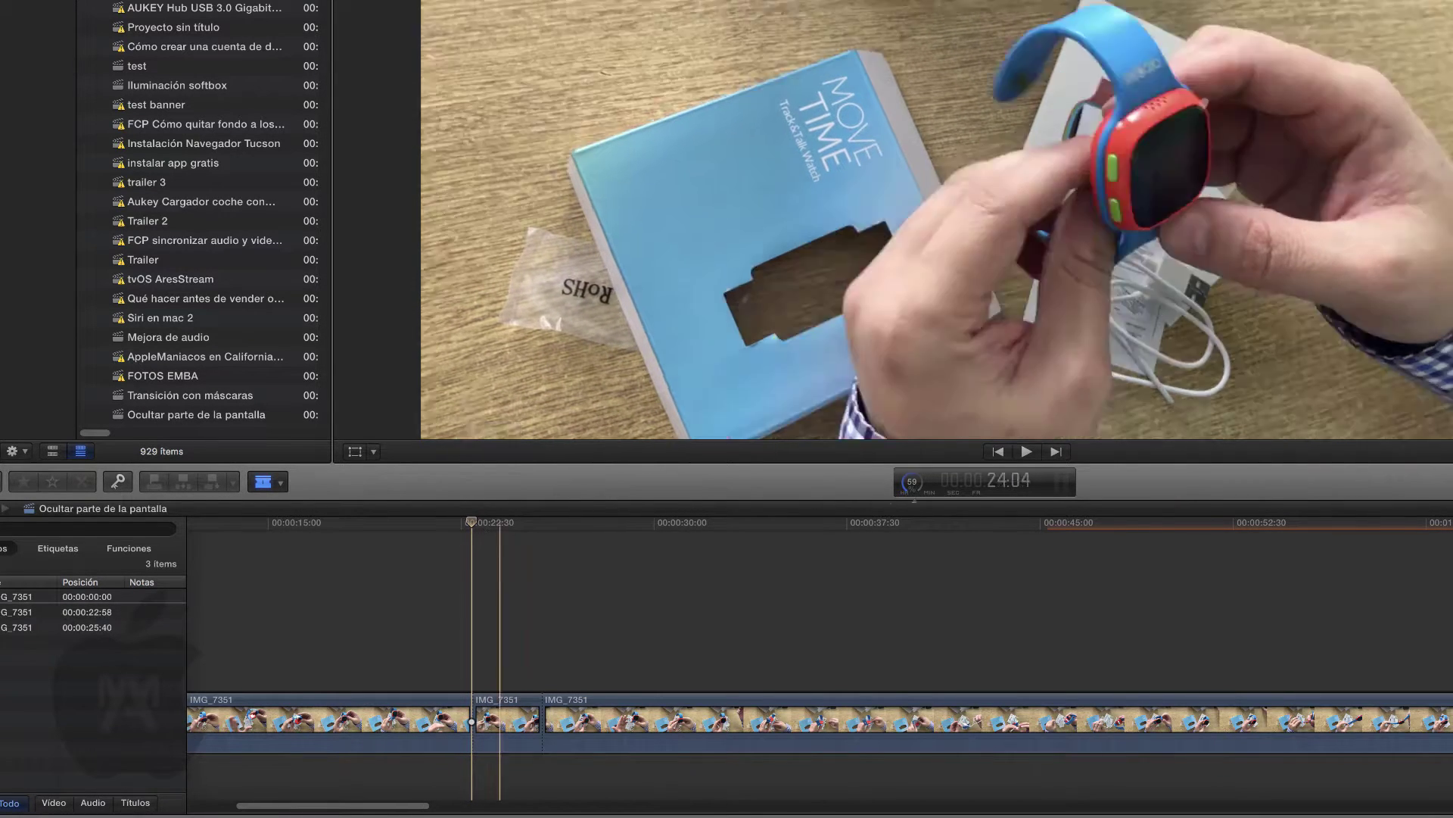
pyautogui.click(542, 720)
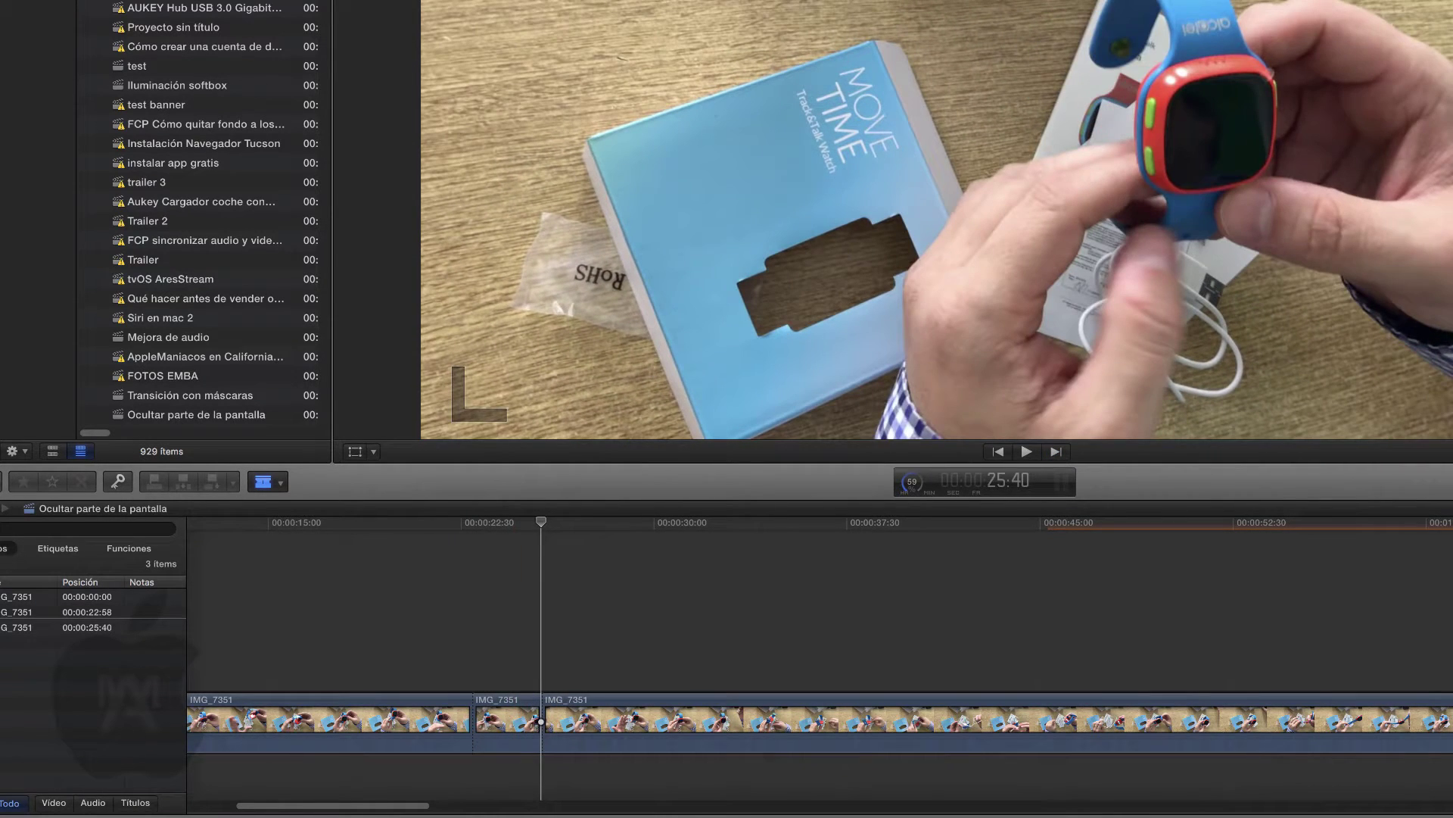
# - Return to the Select tool and select the middle section of the clip
pyautogui.click(265, 481)
pyautogui.click(309, 506)
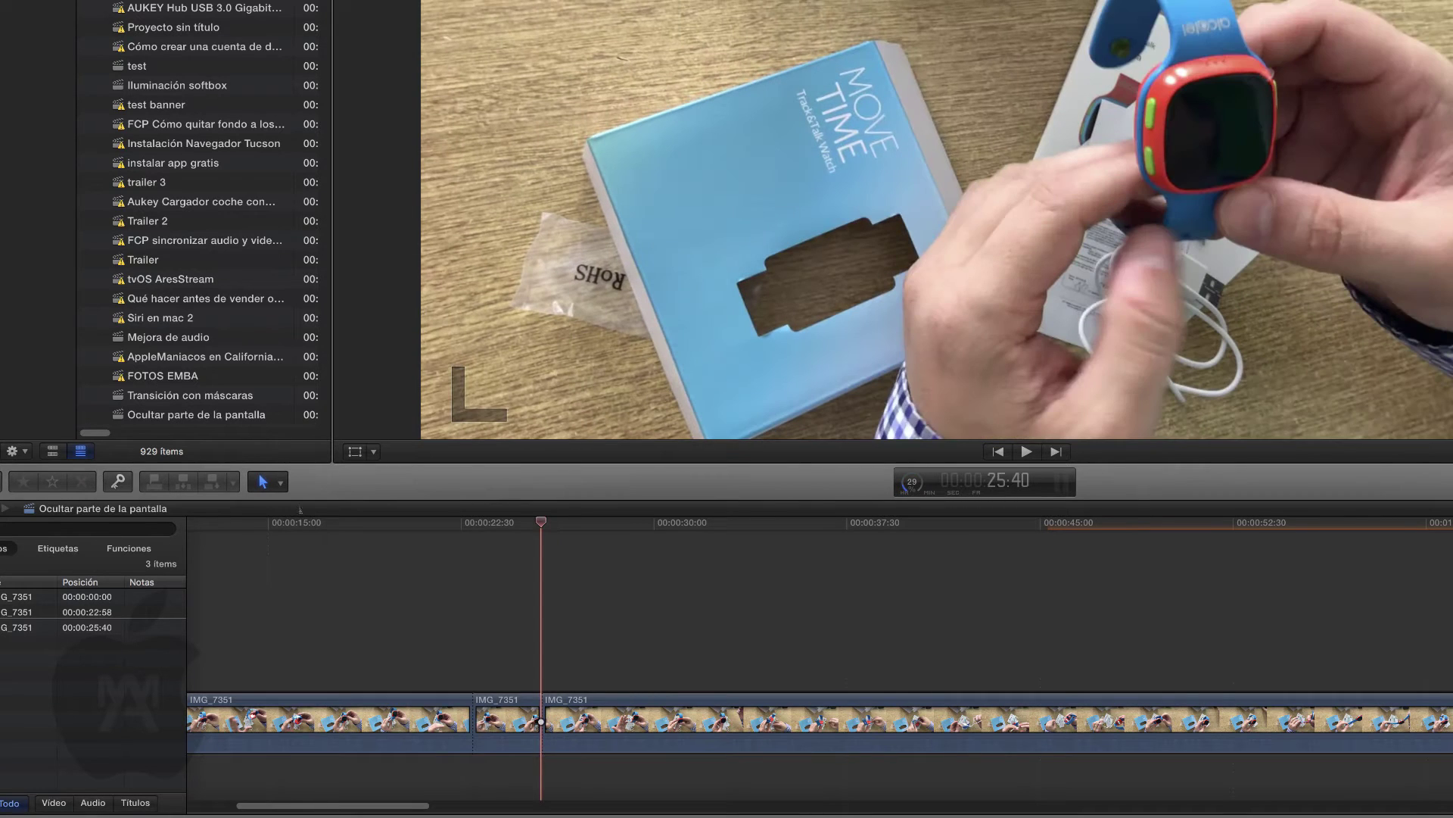
pyautogui.click(267, 481)
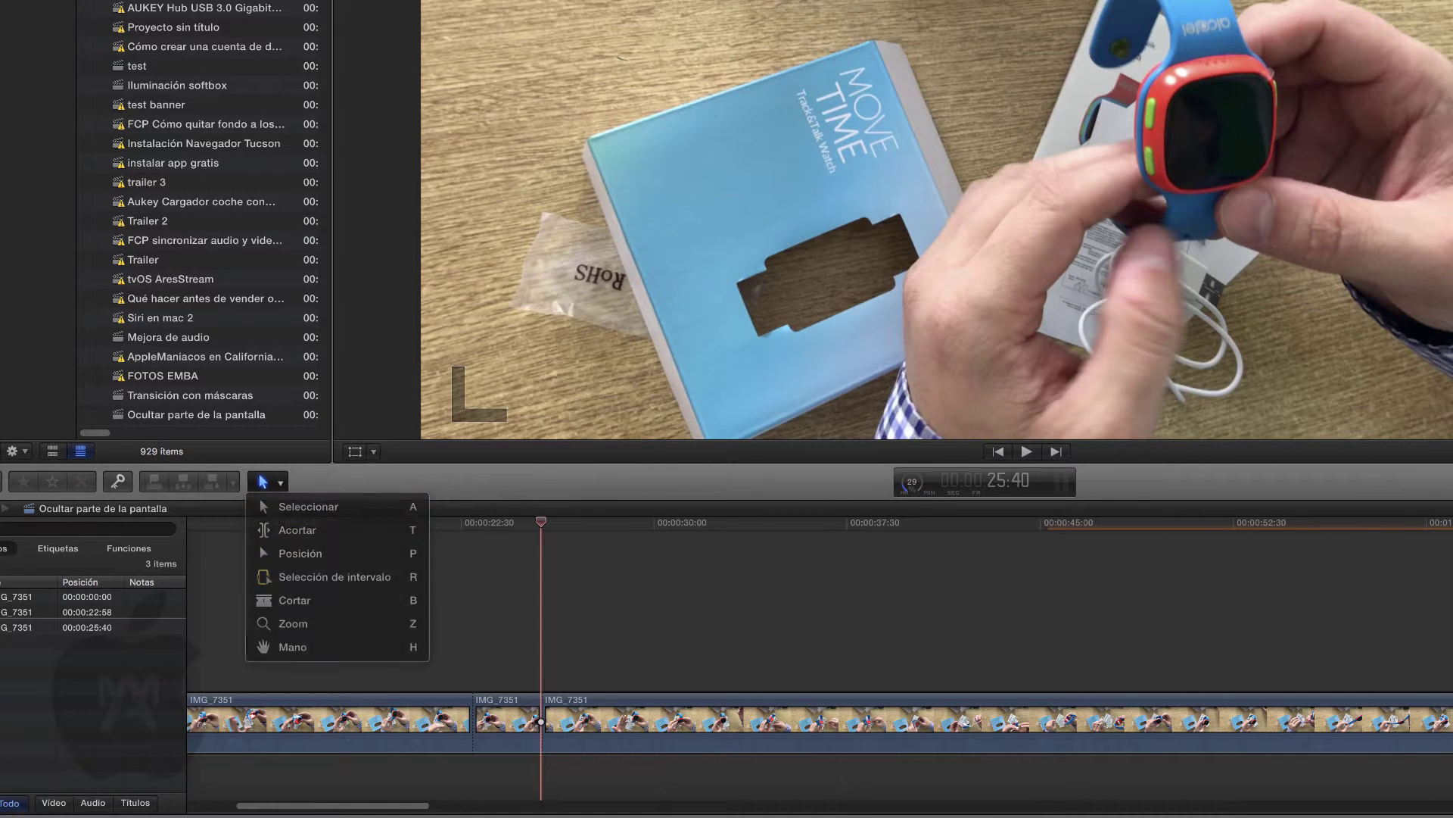
pyautogui.press('Escape')
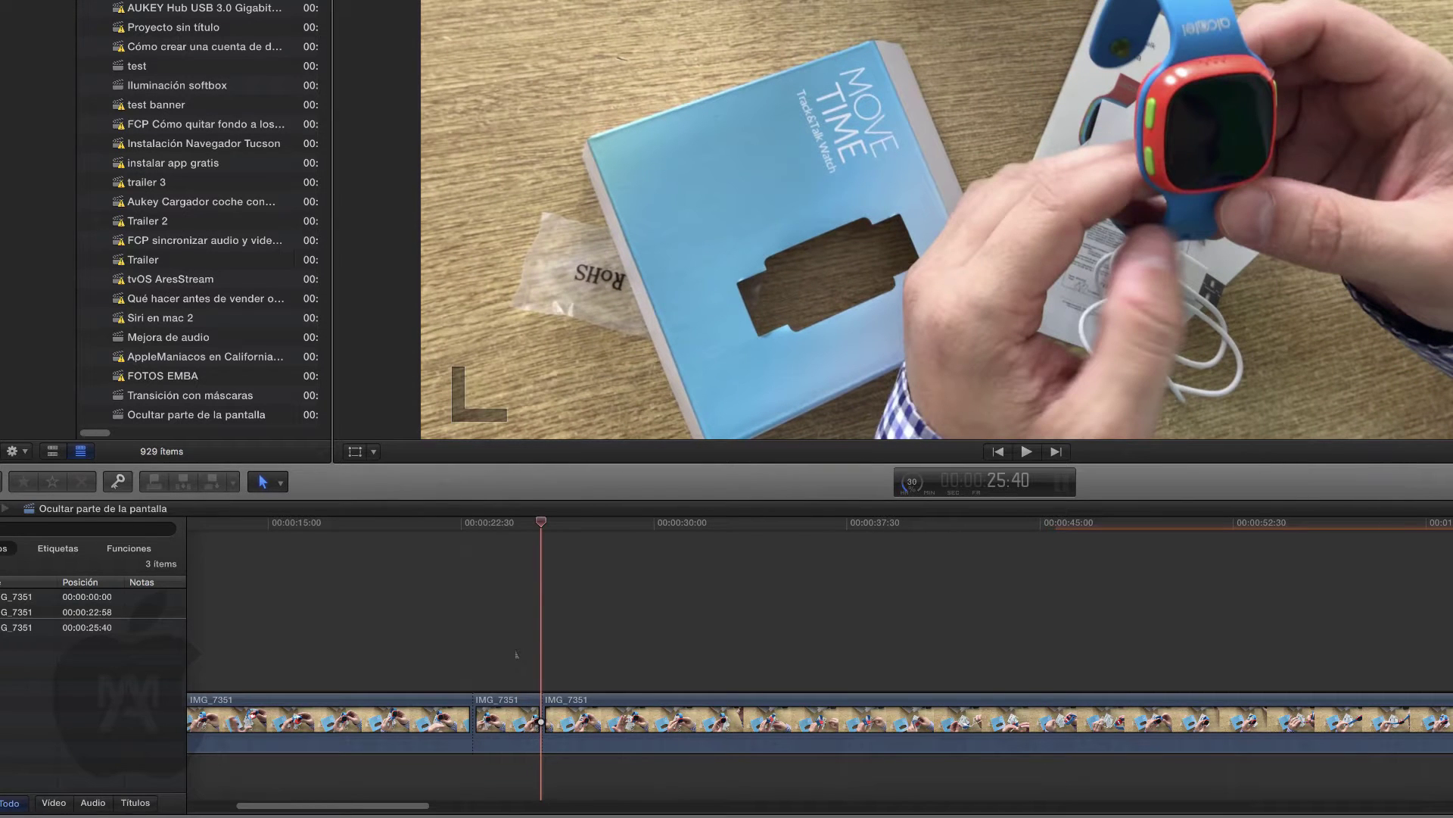
pyautogui.click(507, 719)
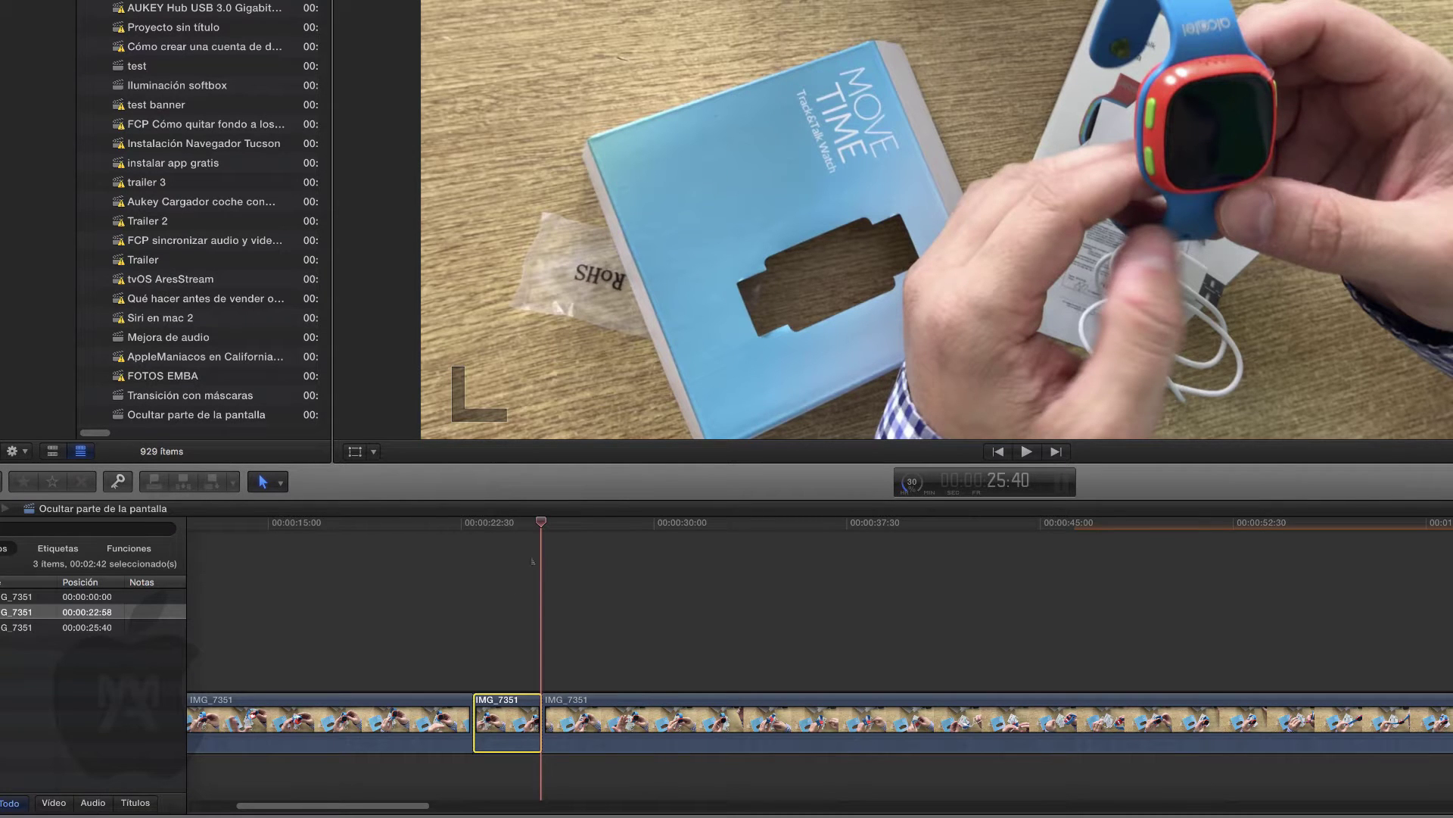
# - Copy the middle section above the storyline and apply the Difuminado Gausiano blur to it
pyautogui.moveTo(507, 719); pyautogui.dragTo(507, 657)
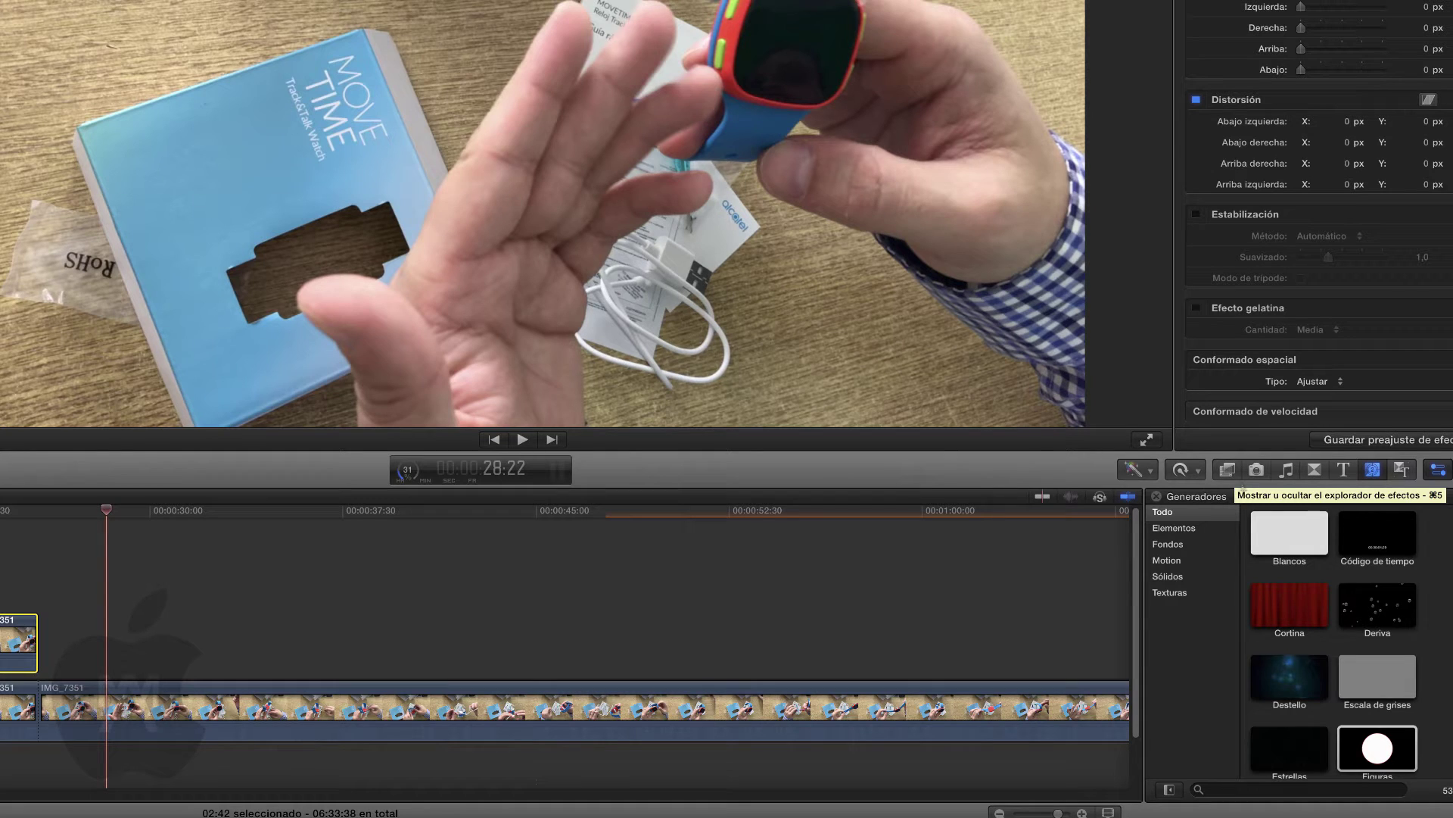
pyautogui.click(1372, 469)
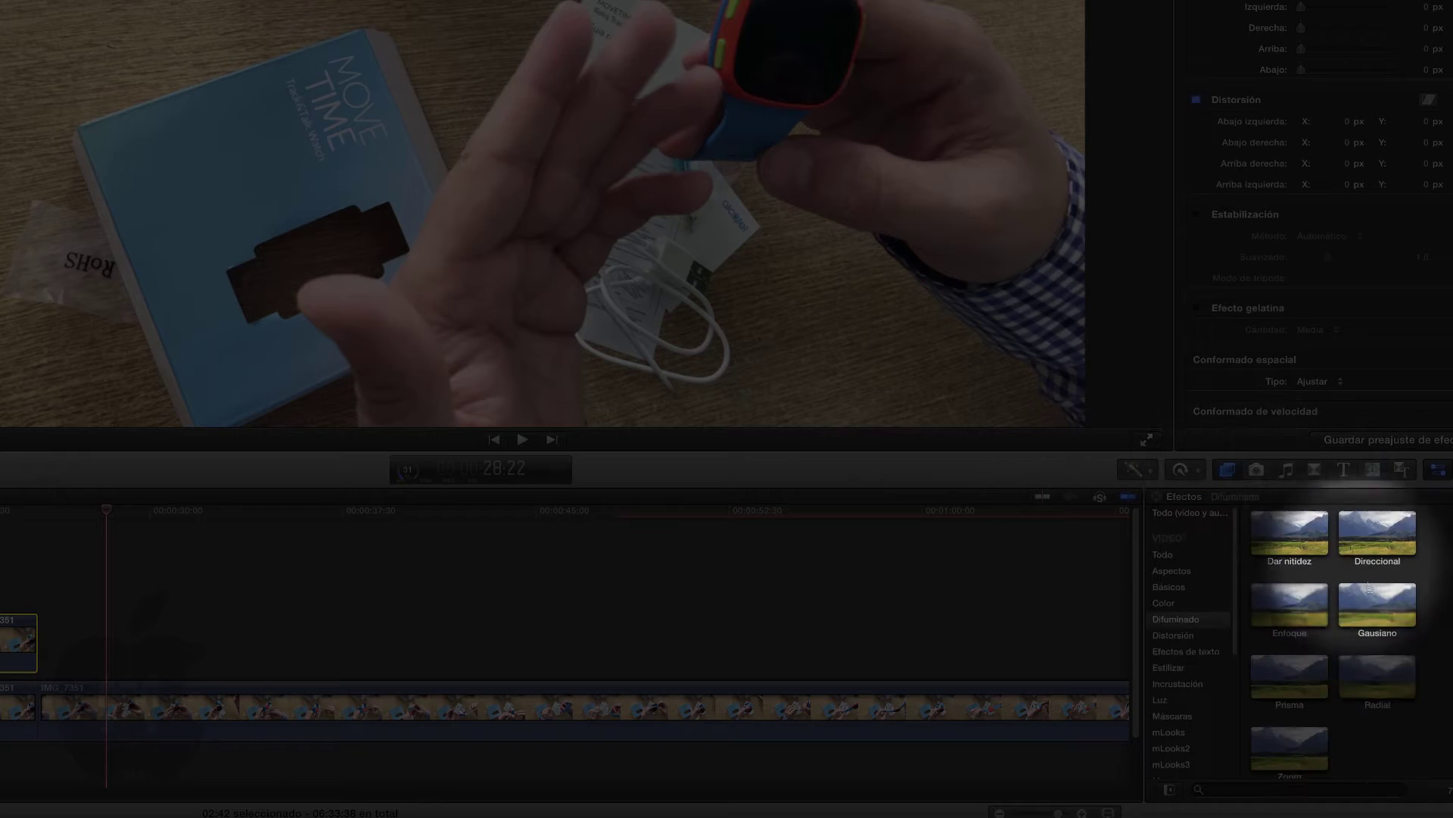
pyautogui.click(1174, 619)
pyautogui.click(1377, 605)
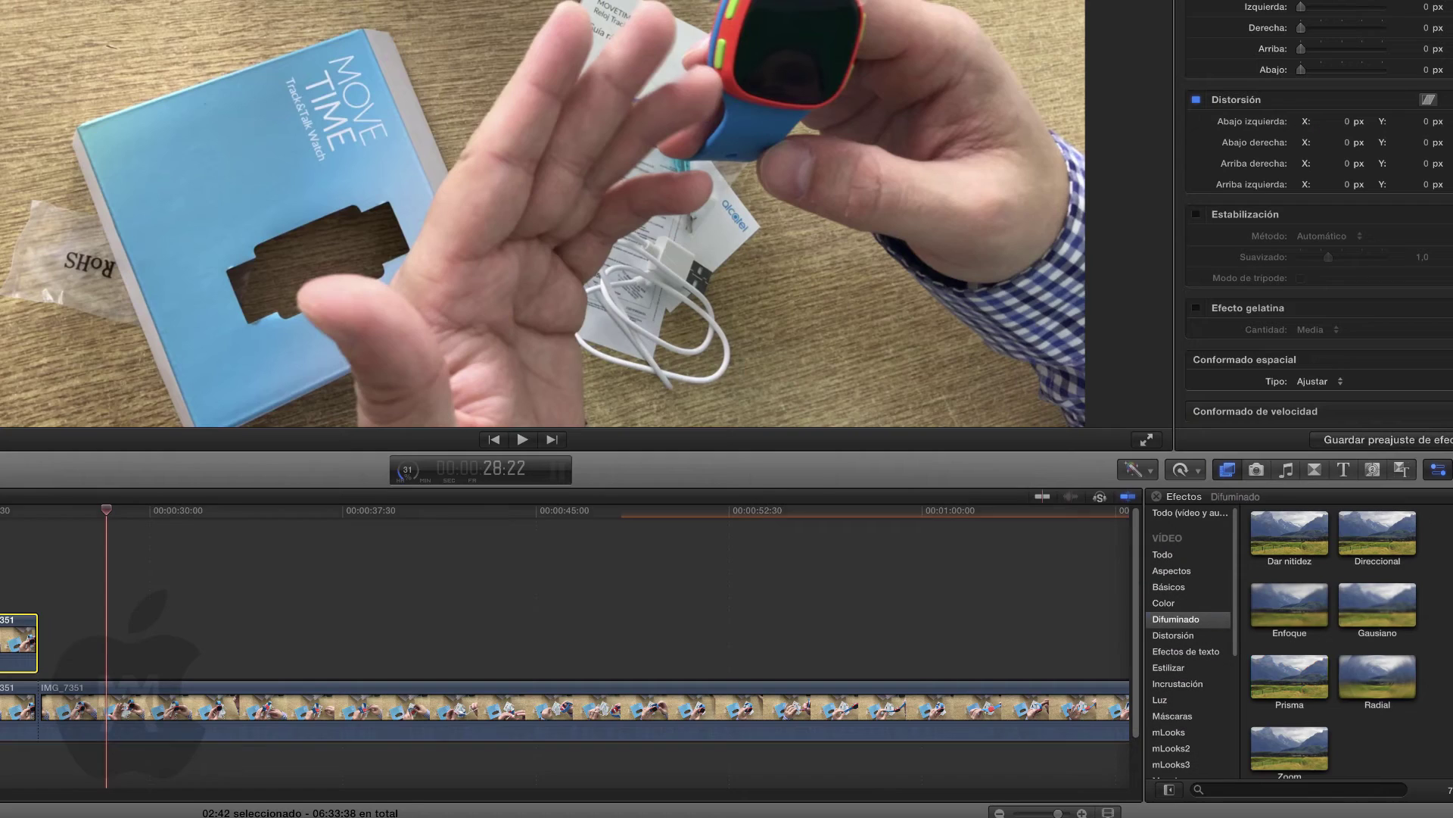
pyautogui.moveTo(1383, 605); pyautogui.dragTo(40, 662)
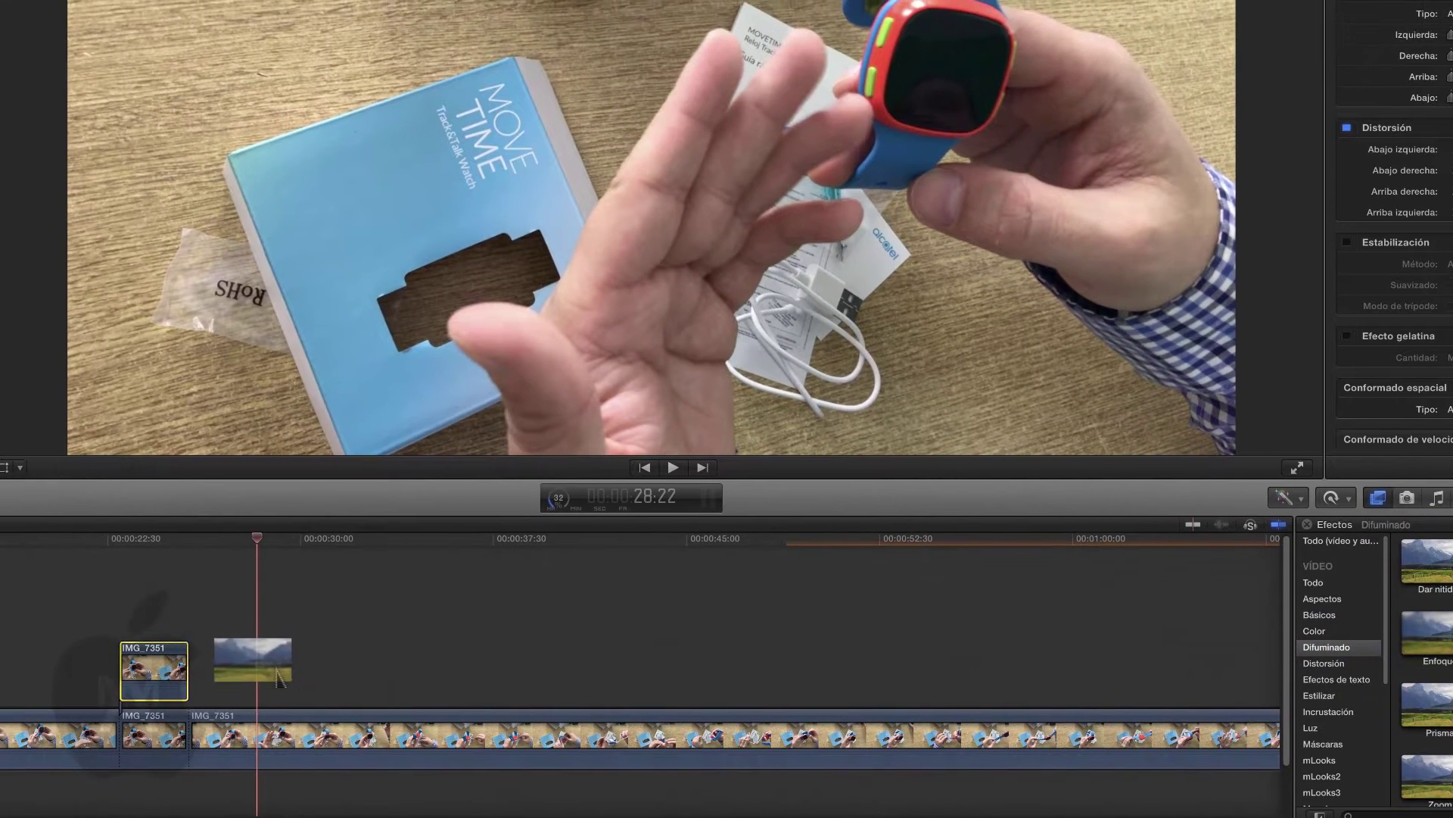
pyautogui.moveTo(182, 687); pyautogui.dragTo(174, 687)
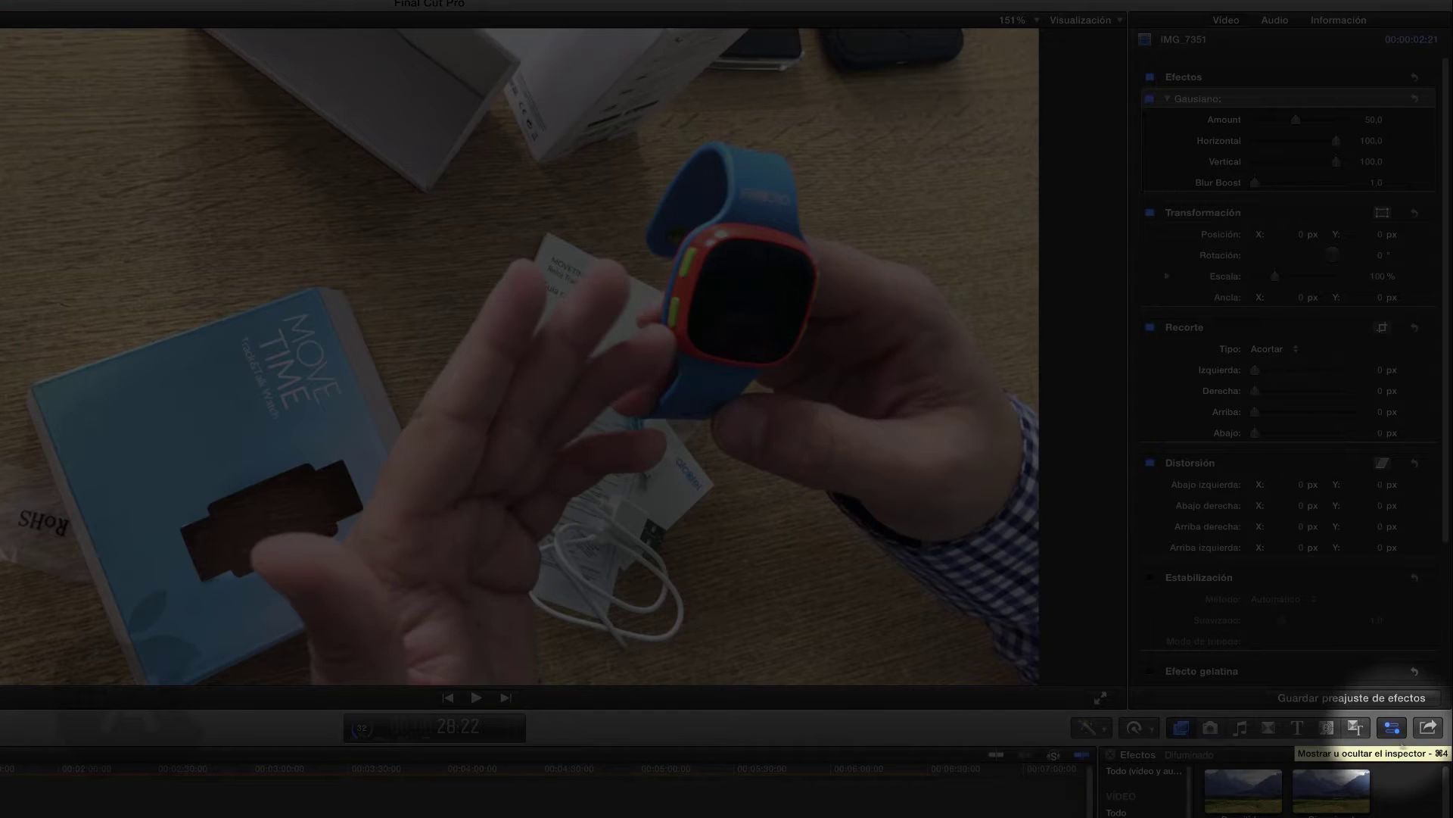
# - Set the blurred copy's Modo de mezcla to Detrás in the inspector
pyautogui.scroll(-2, 1295, 378)
pyautogui.scroll(-3, 1294, 378)
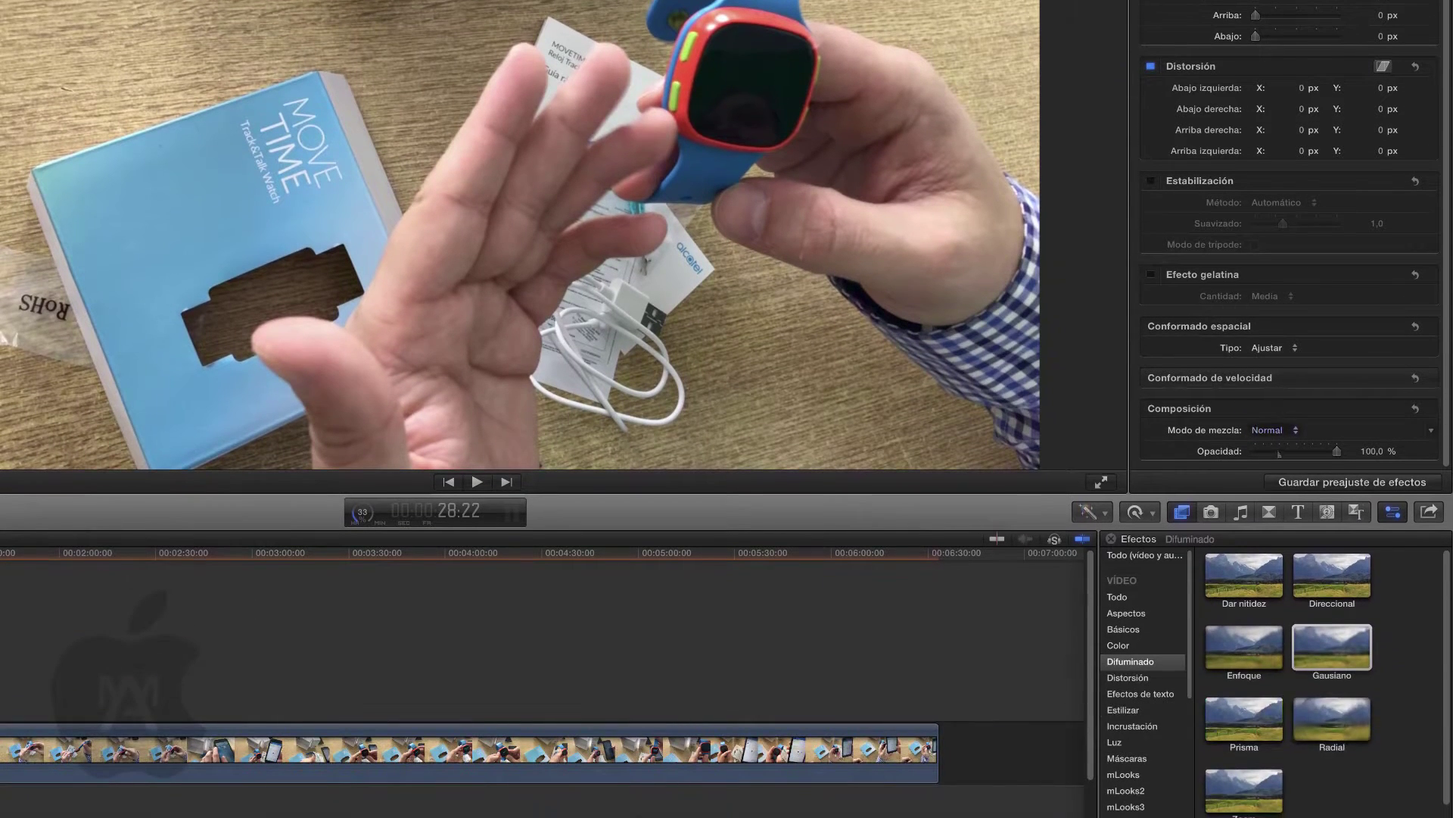
pyautogui.click(1272, 645)
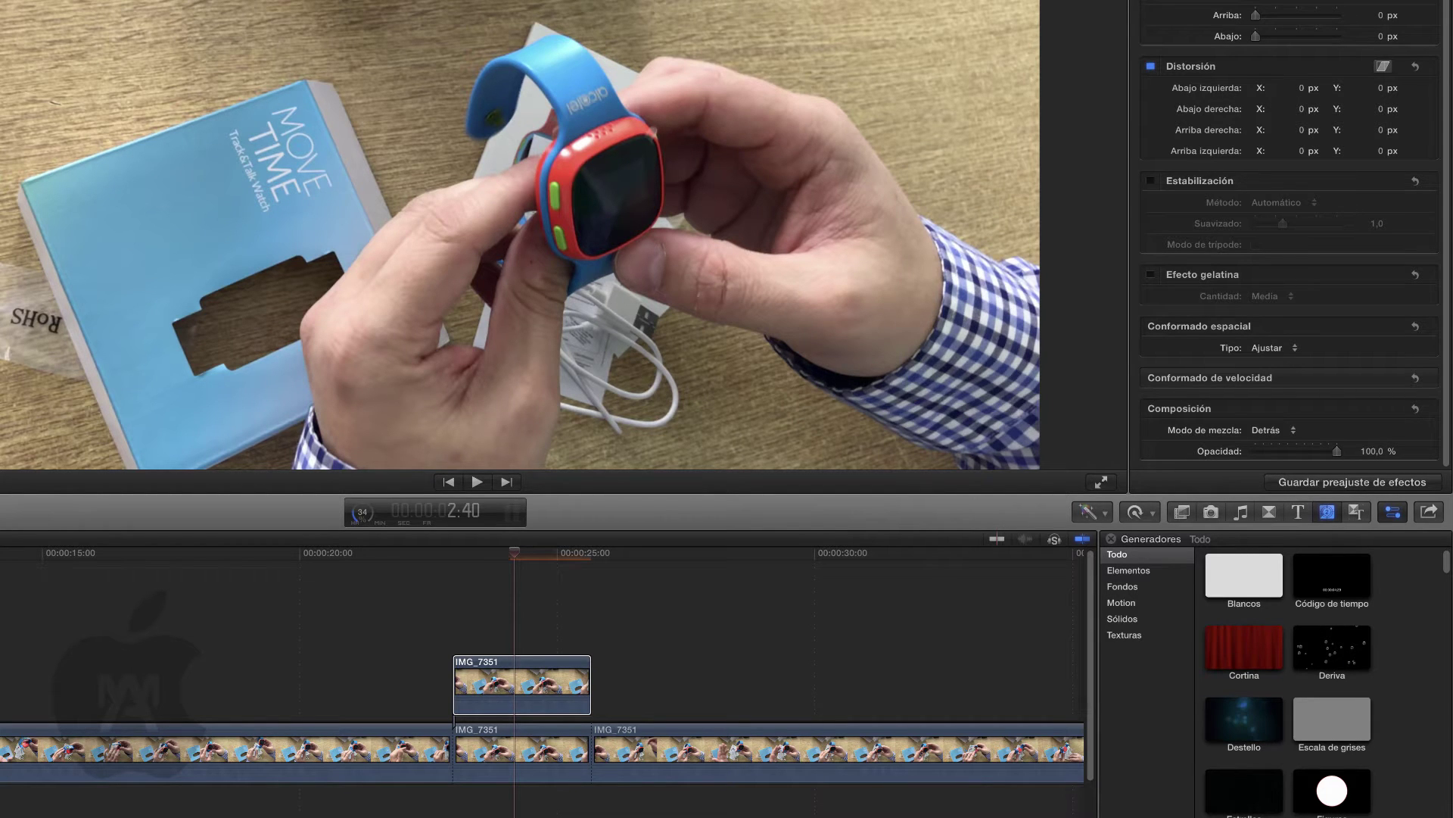
# - Add a Figuras circle above the blurred copy, trim it to match, and blend it as Silueta alfa
pyautogui.moveTo(1333, 791)
pyautogui.mouseDown()
pyautogui.moveTo(517, 723)
pyautogui.moveTo(458, 697)
pyautogui.mouseUp()
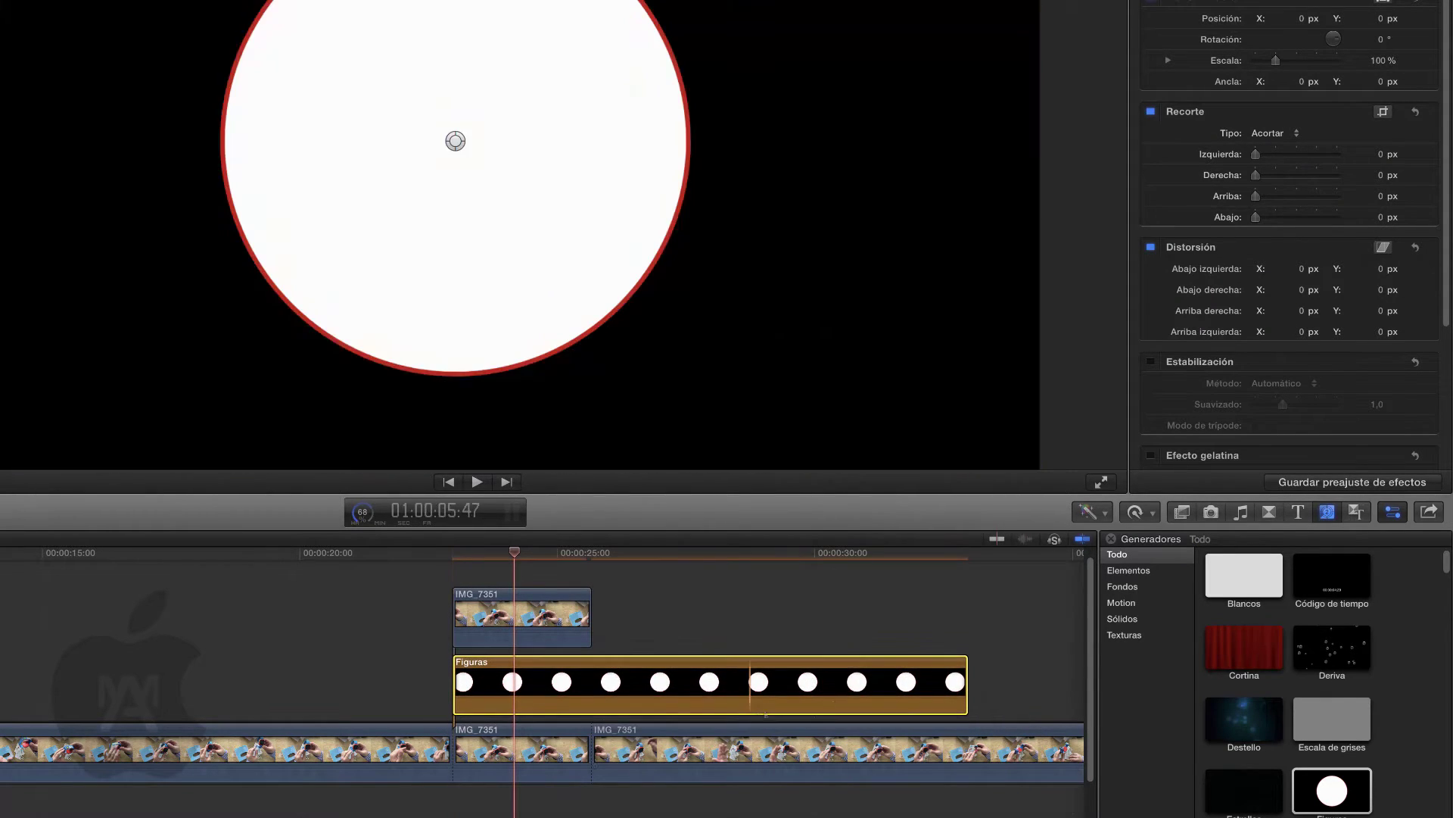
pyautogui.moveTo(967, 685); pyautogui.dragTo(623, 683)
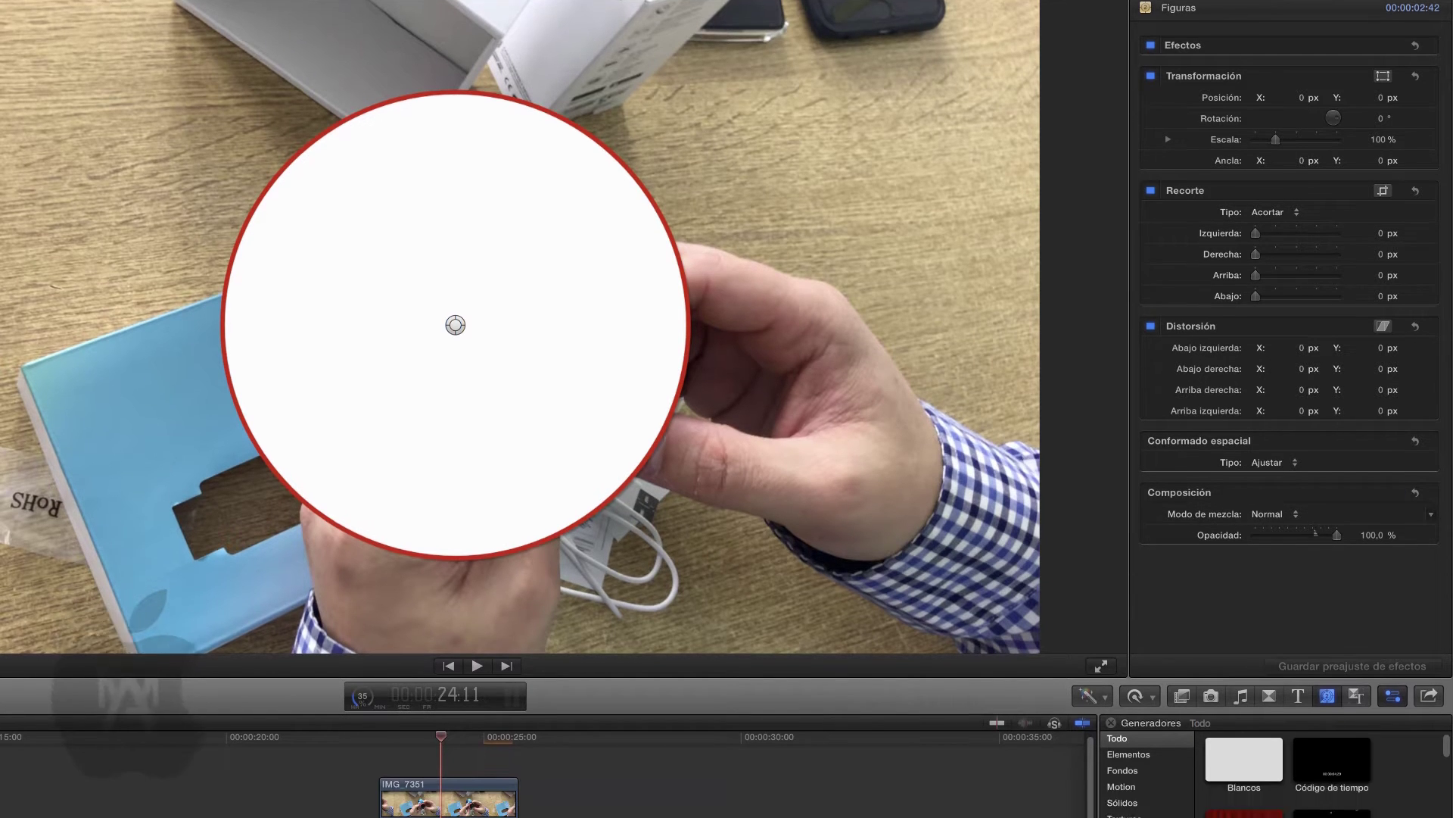
pyautogui.click(1271, 546)
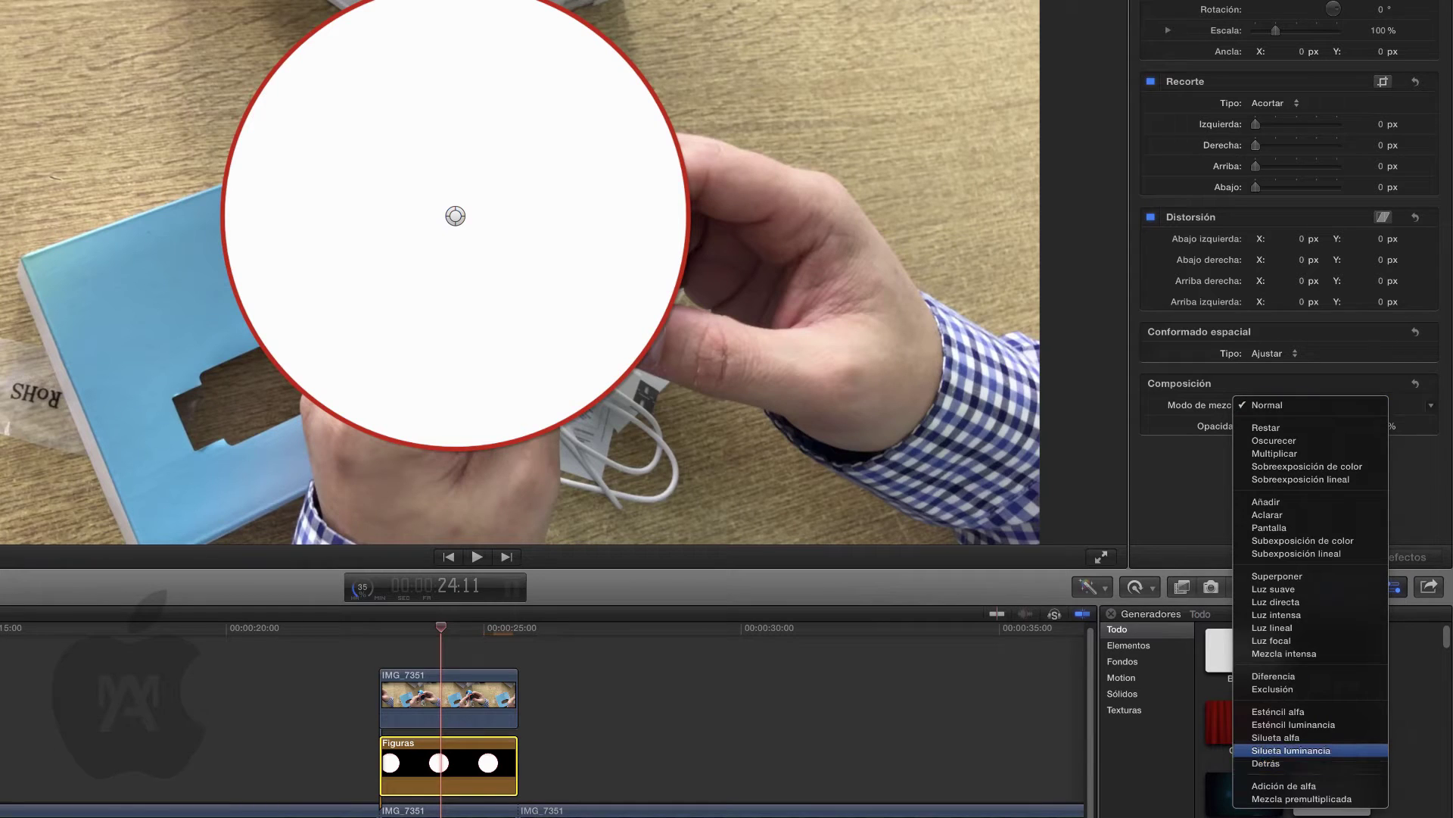
pyautogui.click(1276, 737)
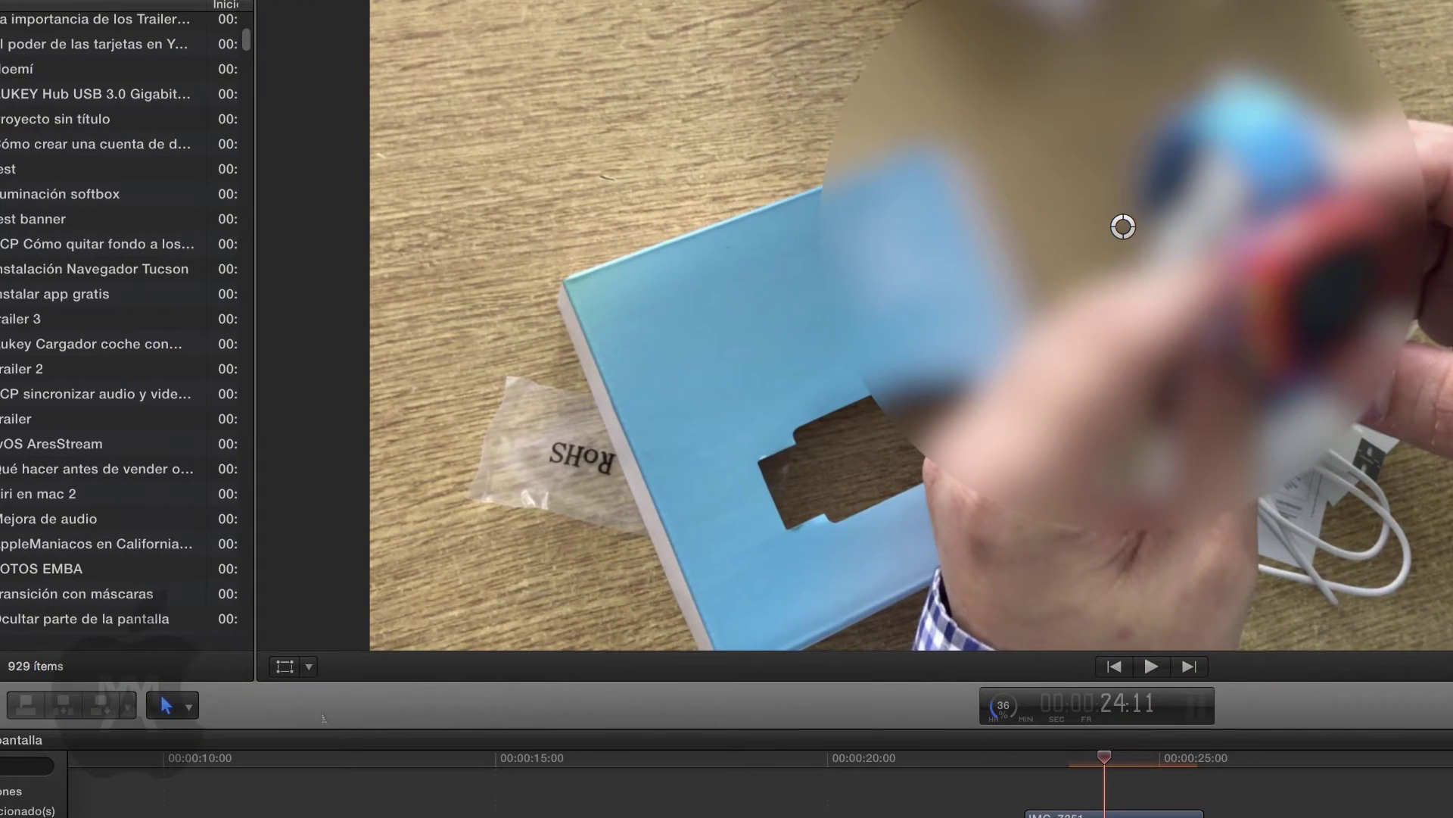
# - Crop the blurred layer in the viewer down to a small rectangle beside the watch
pyautogui.click(309, 666)
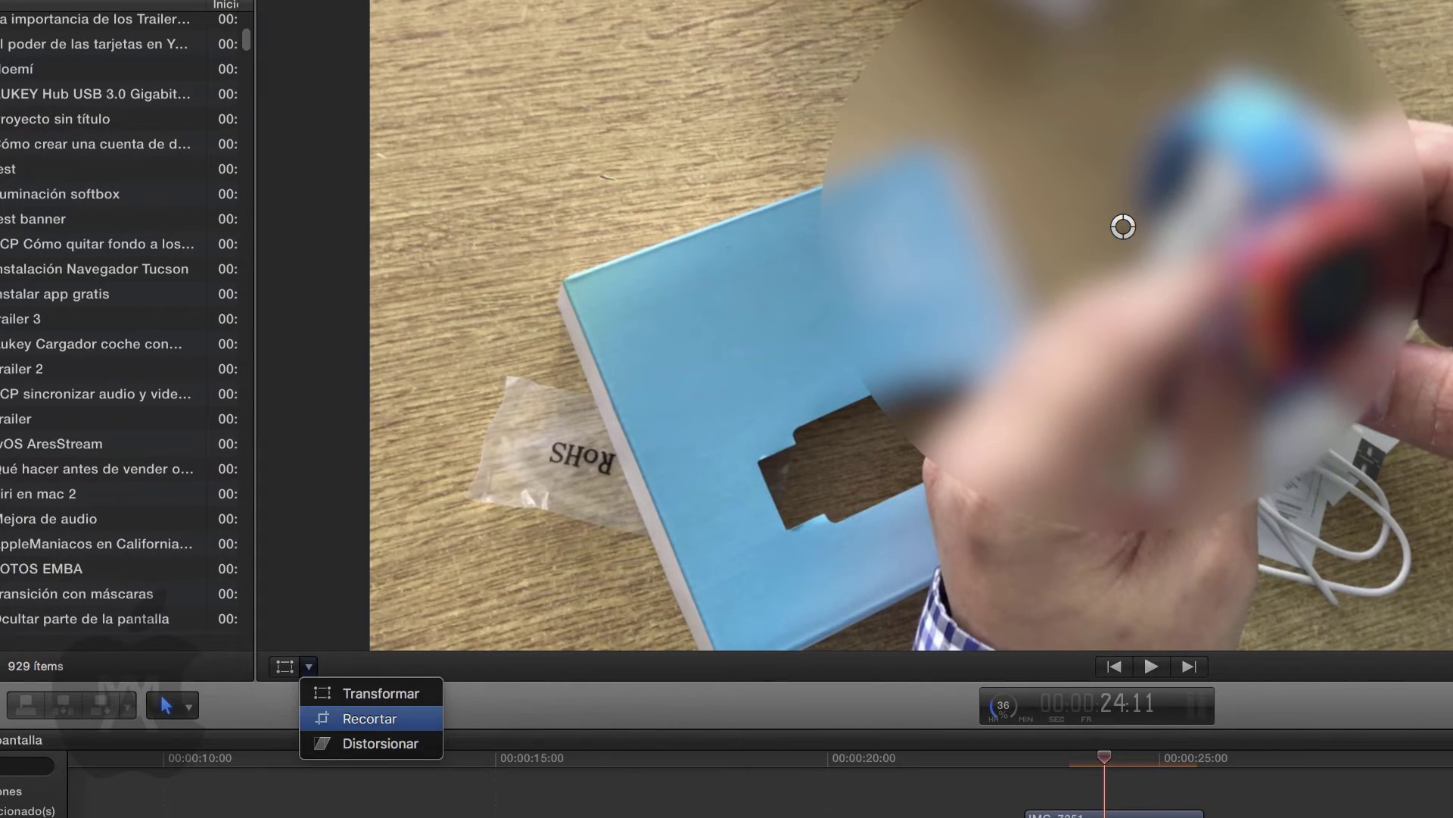
pyautogui.click(369, 718)
pyautogui.moveTo(369, 647); pyautogui.dragTo(618, 531)
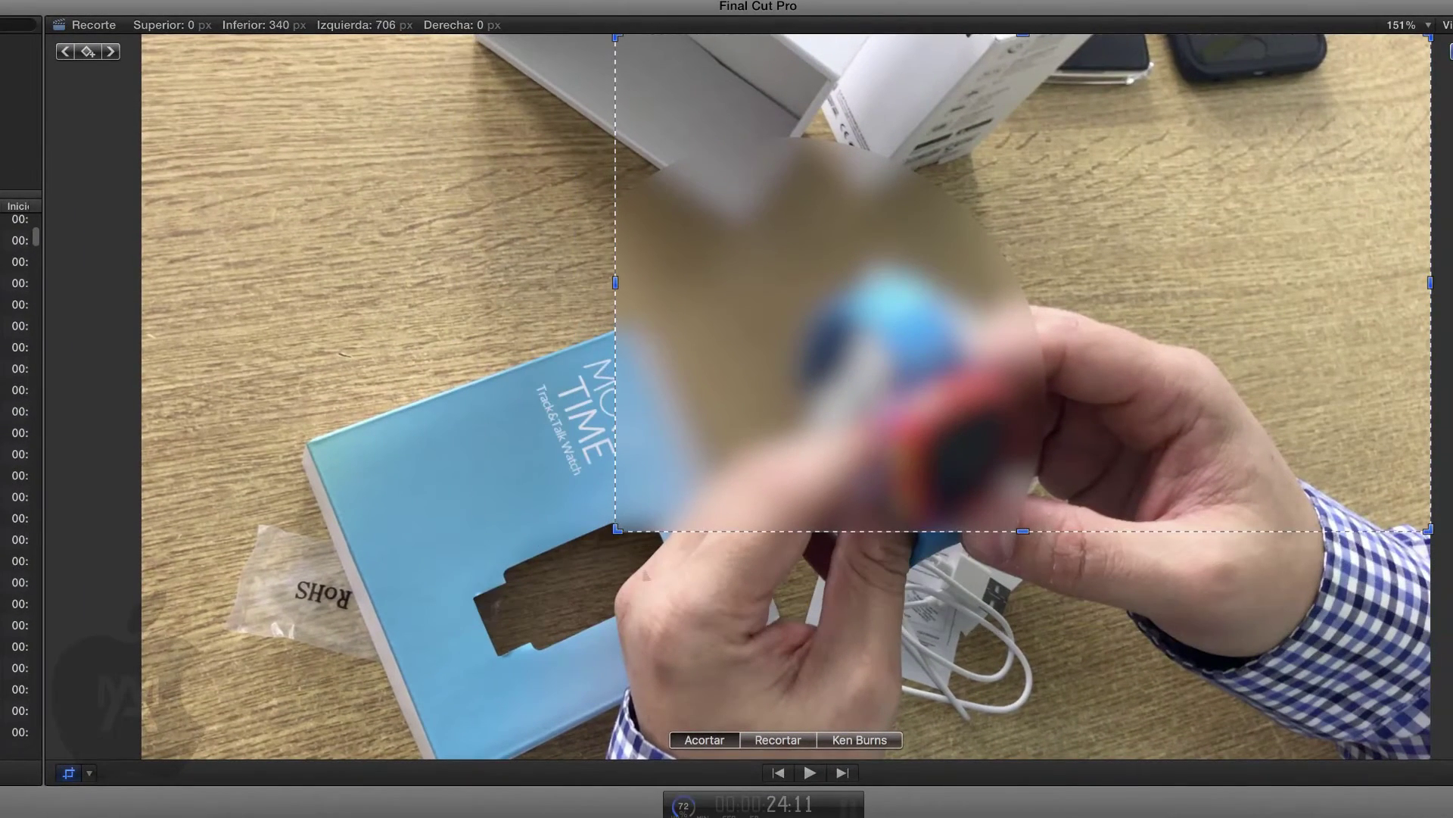
pyautogui.moveTo(1430, 36)
pyautogui.mouseDown()
pyautogui.moveTo(922, 294)
pyautogui.moveTo(889, 330)
pyautogui.mouseUp()
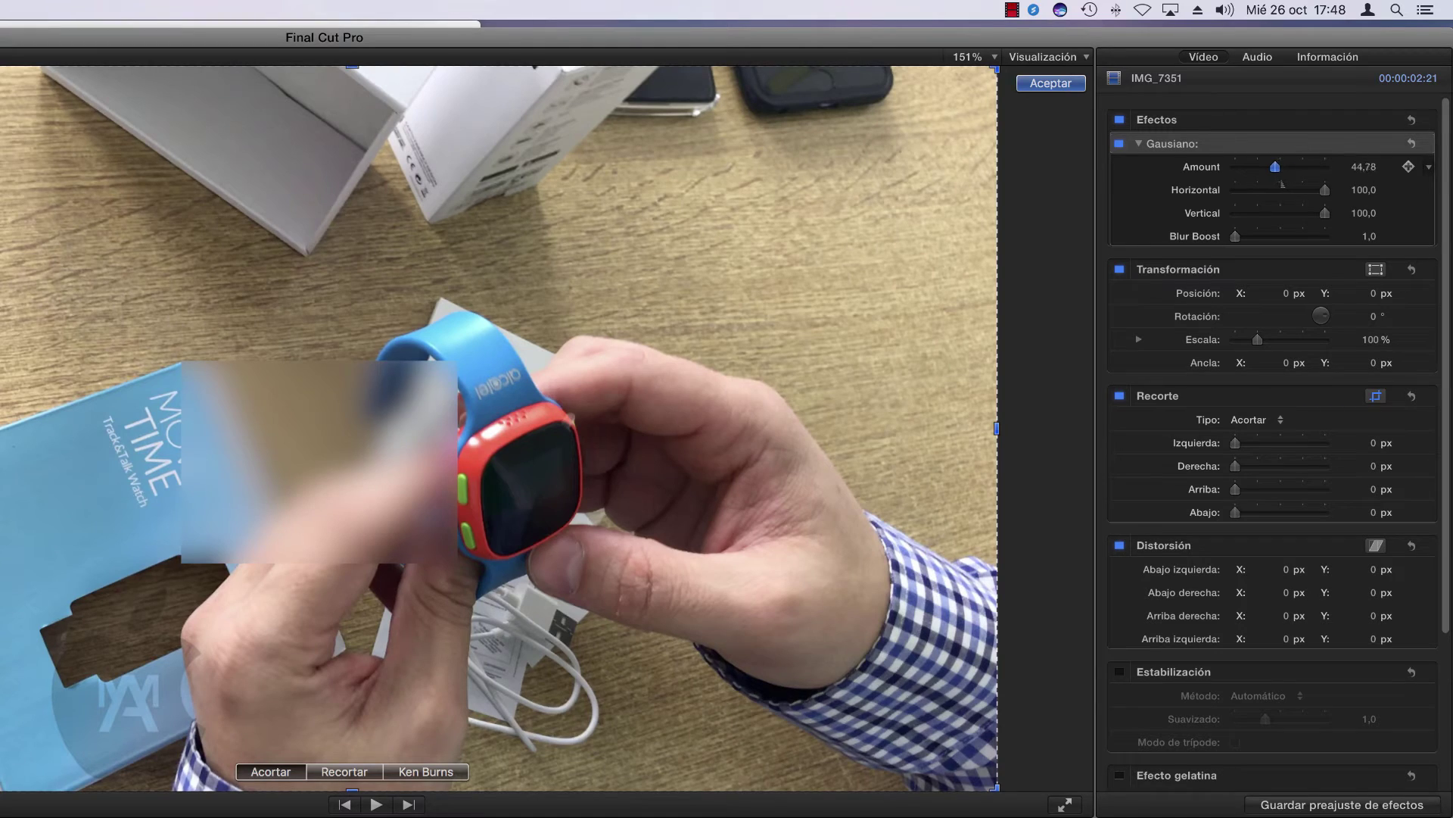
# - Lower the Gaussian blur Amount to about 27 and finish cropping
pyautogui.moveTo(1263, 166); pyautogui.dragTo(1261, 166)
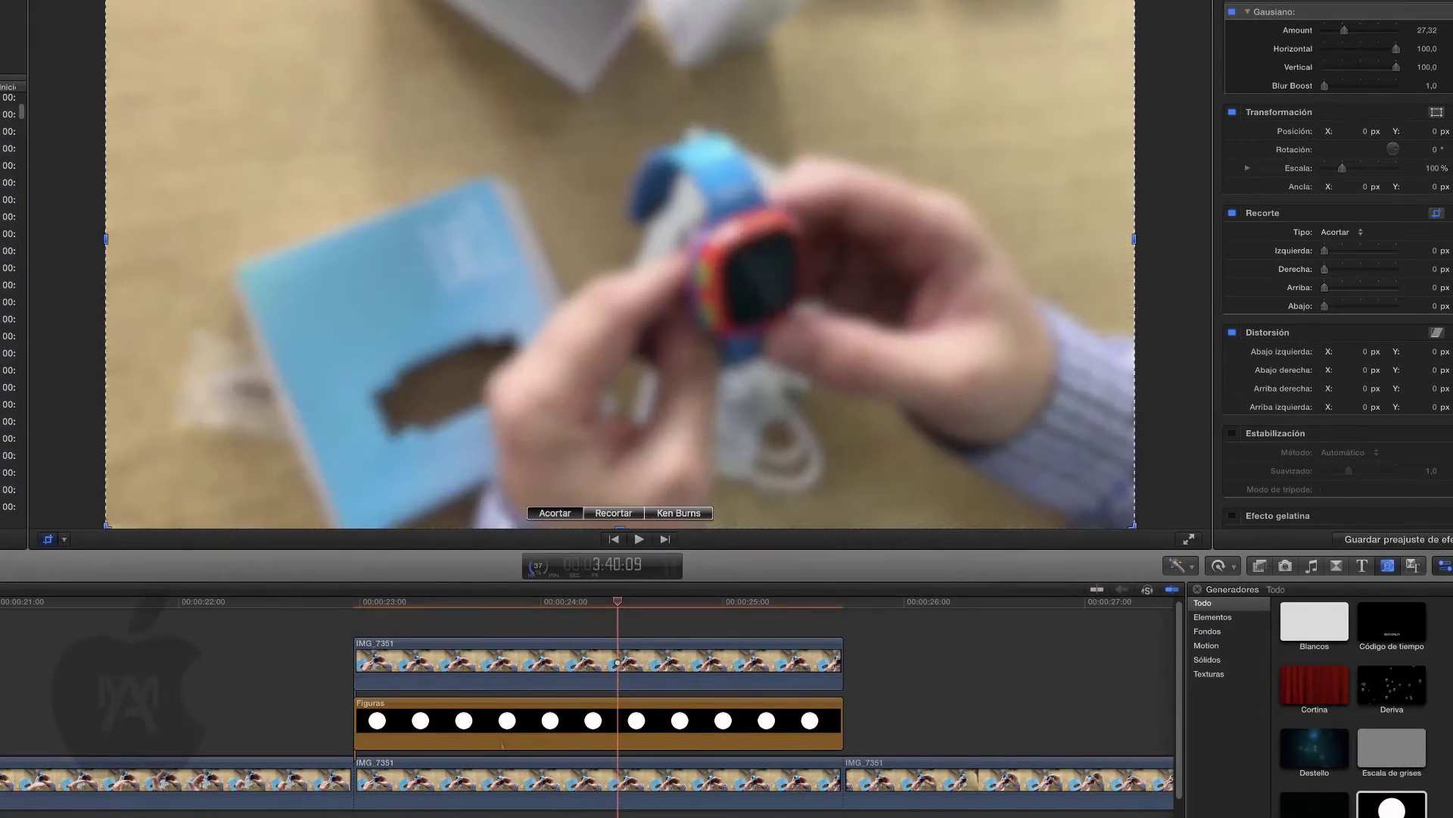
pyautogui.click(499, 722)
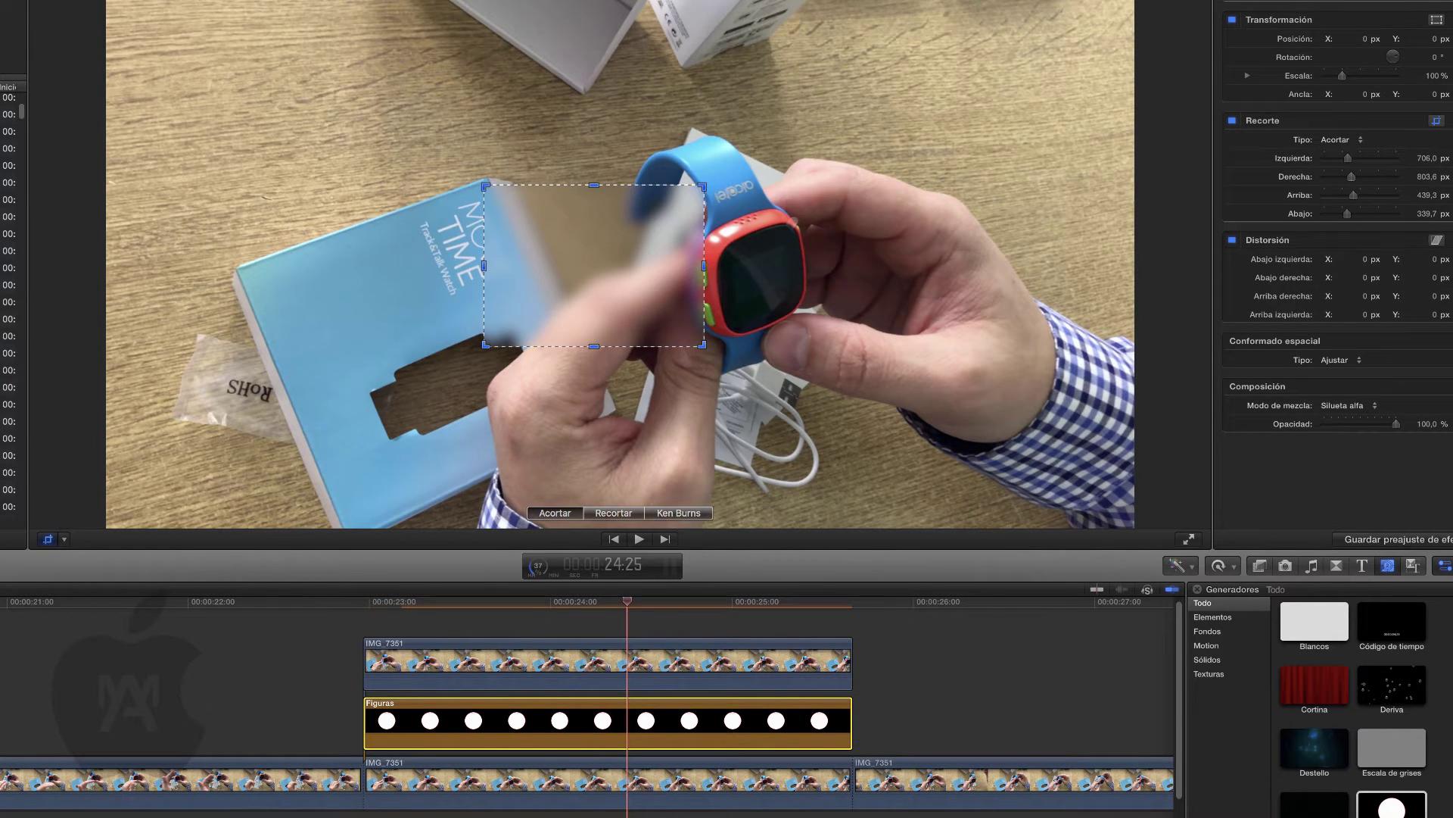
pyautogui.press('Escape')
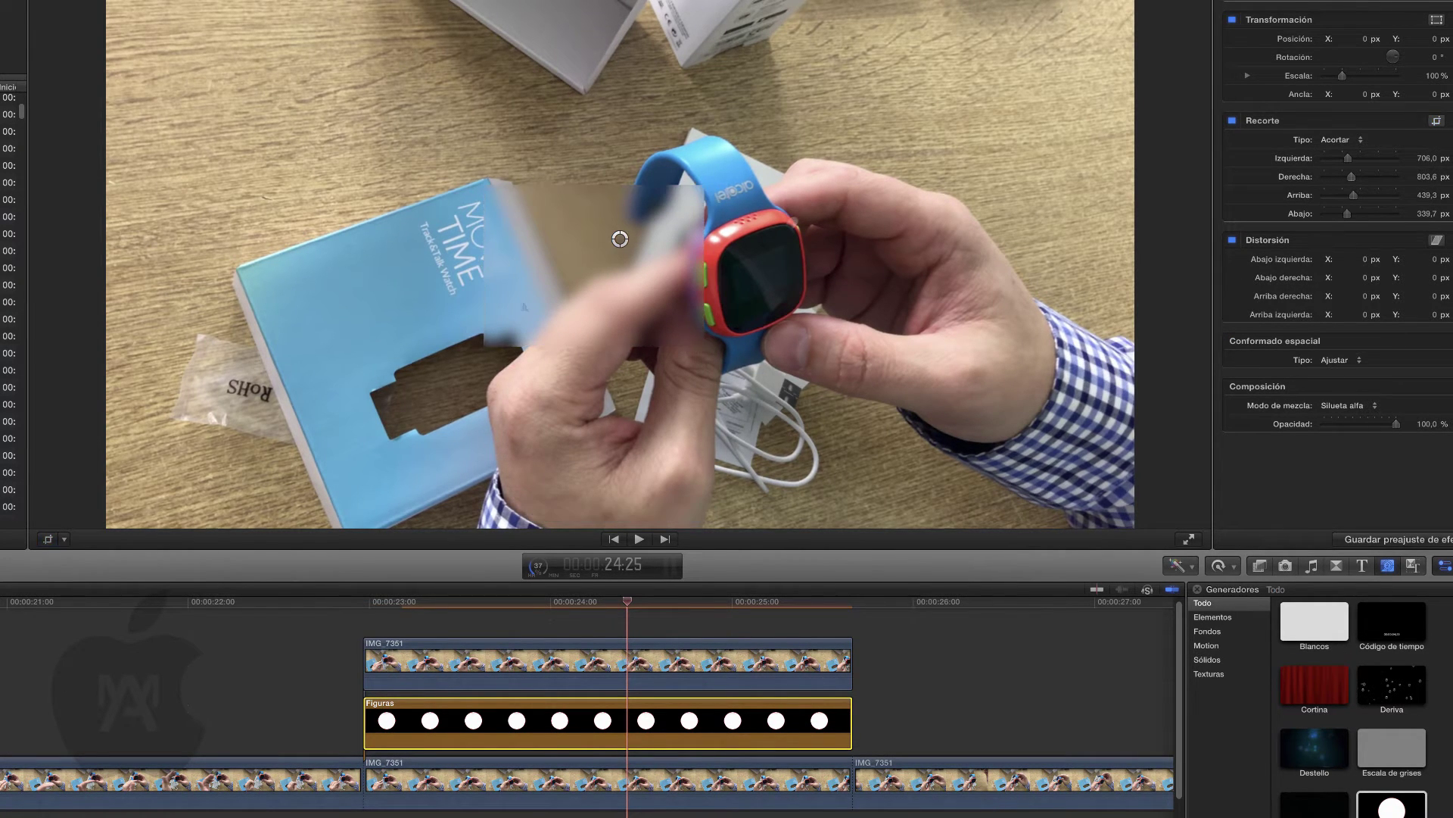
# - Scale the blurred rectangle to 70% using the viewer's Transform mode
pyautogui.click(620, 239)
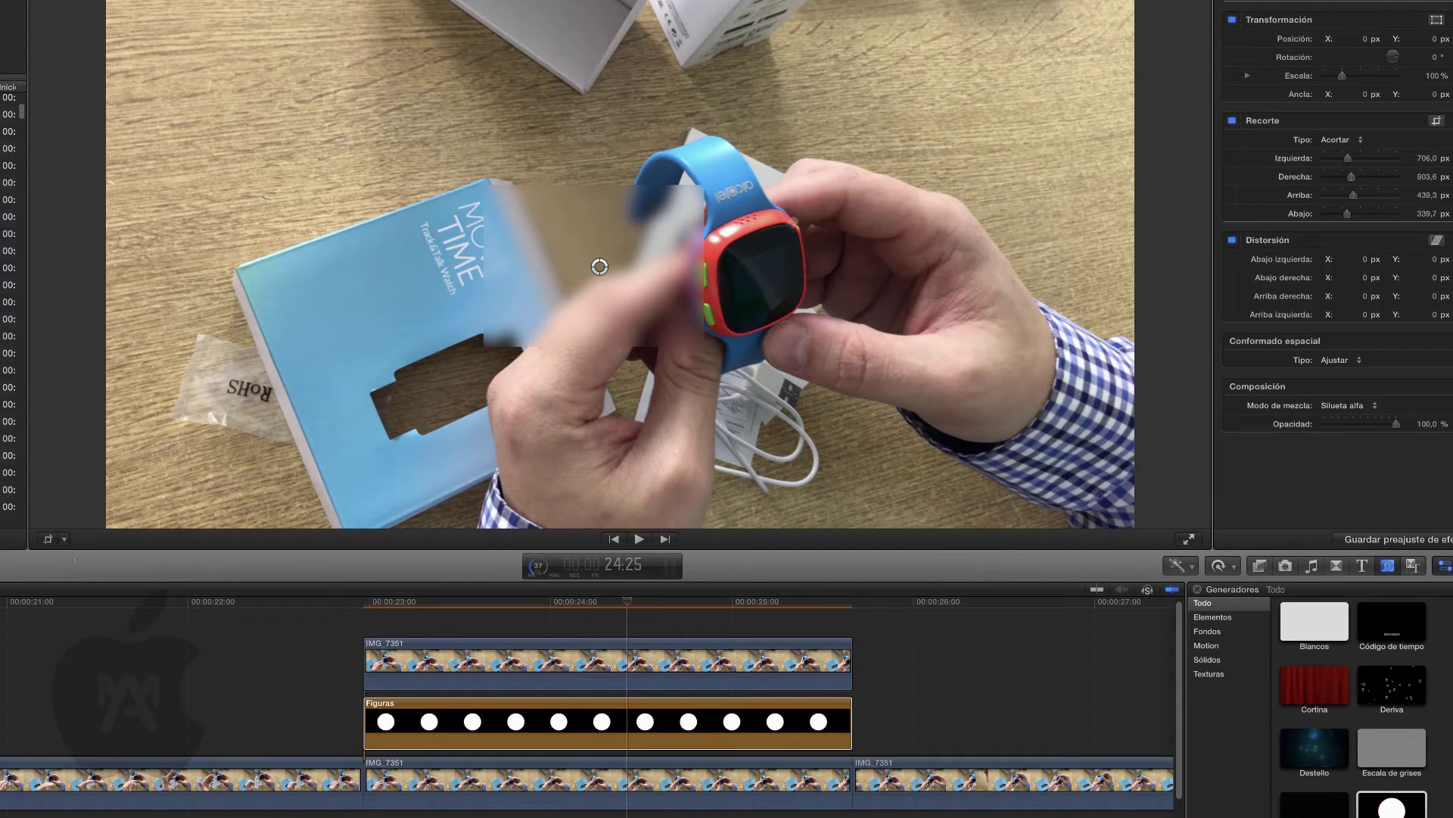
pyautogui.click(64, 539)
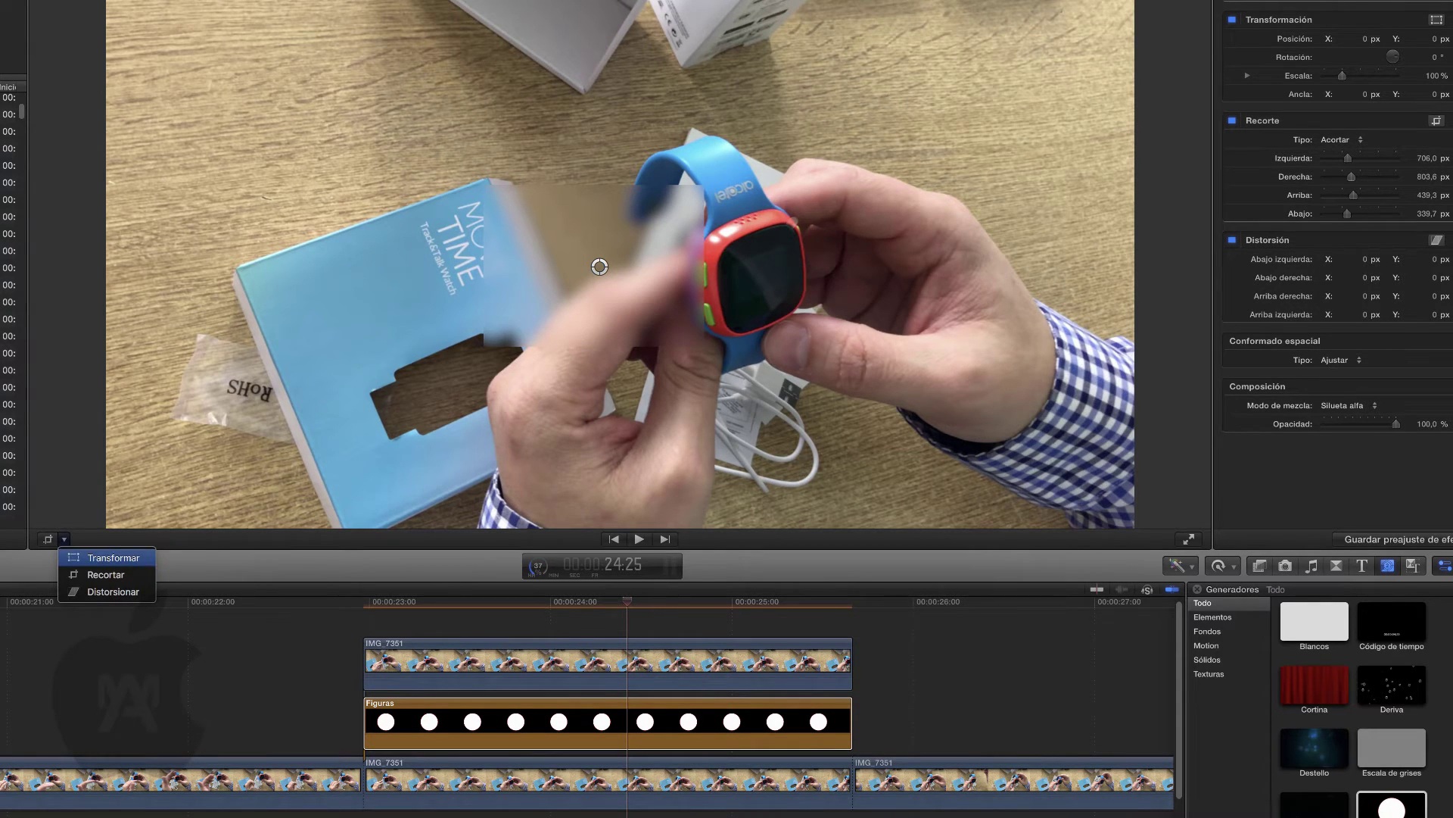
pyautogui.click(110, 557)
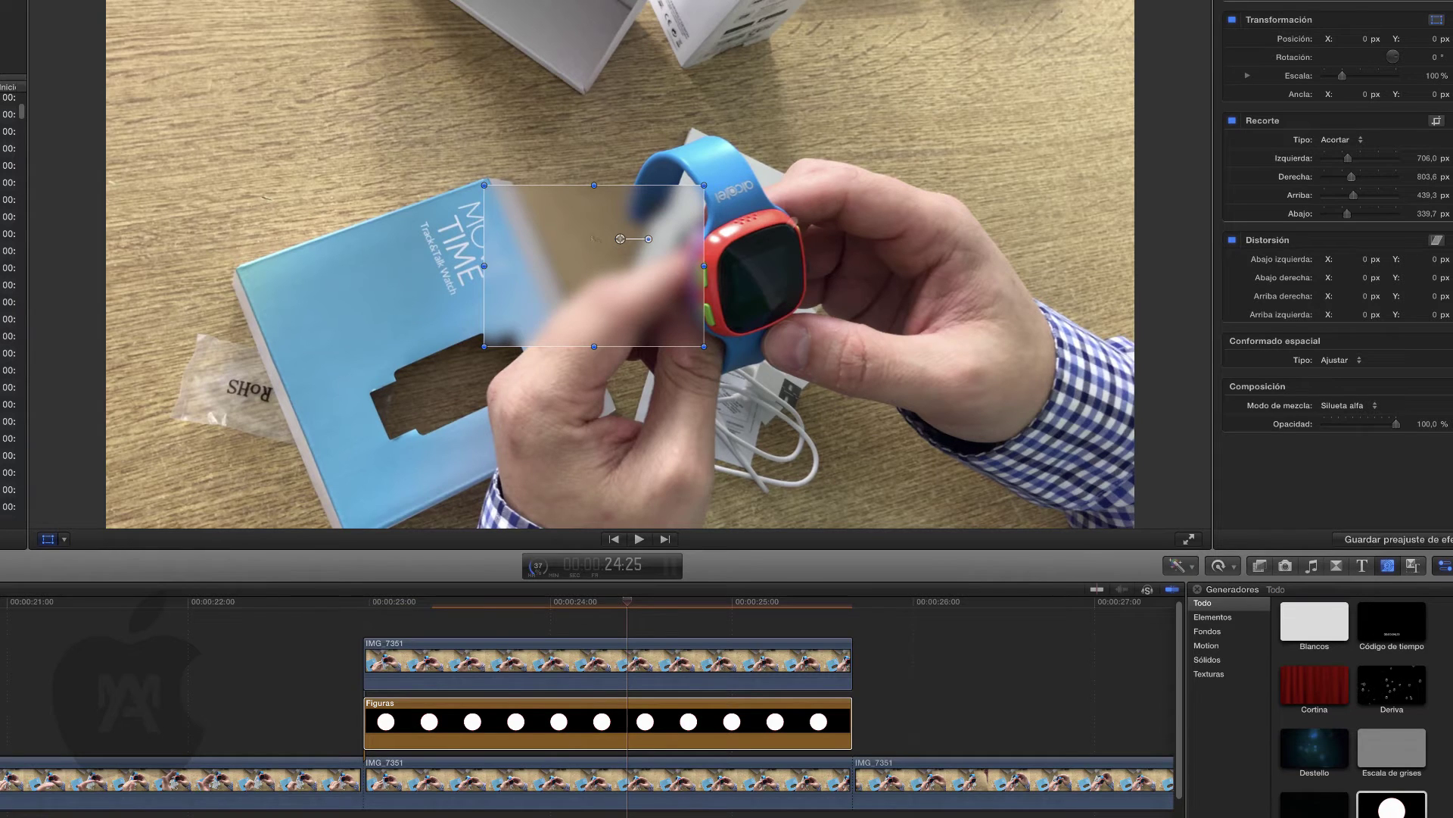
pyautogui.moveTo(485, 186); pyautogui.dragTo(545, 209)
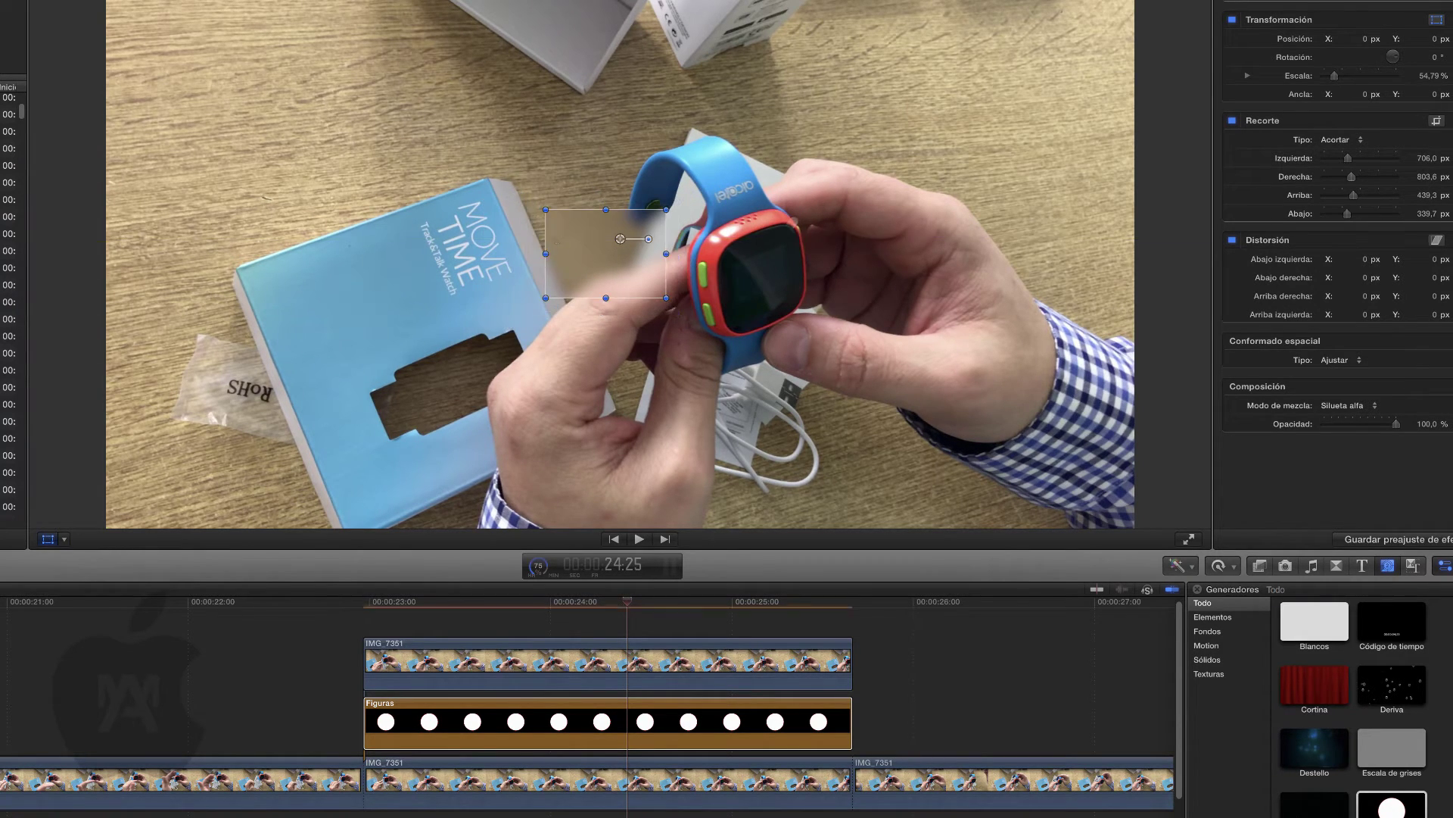
pyautogui.click(1430, 76)
pyautogui.write('70')
pyautogui.press('Return')
# - Position the rectangle over the watch screen at the clip's first frame
pyautogui.moveTo(601, 257); pyautogui.dragTo(757, 287)
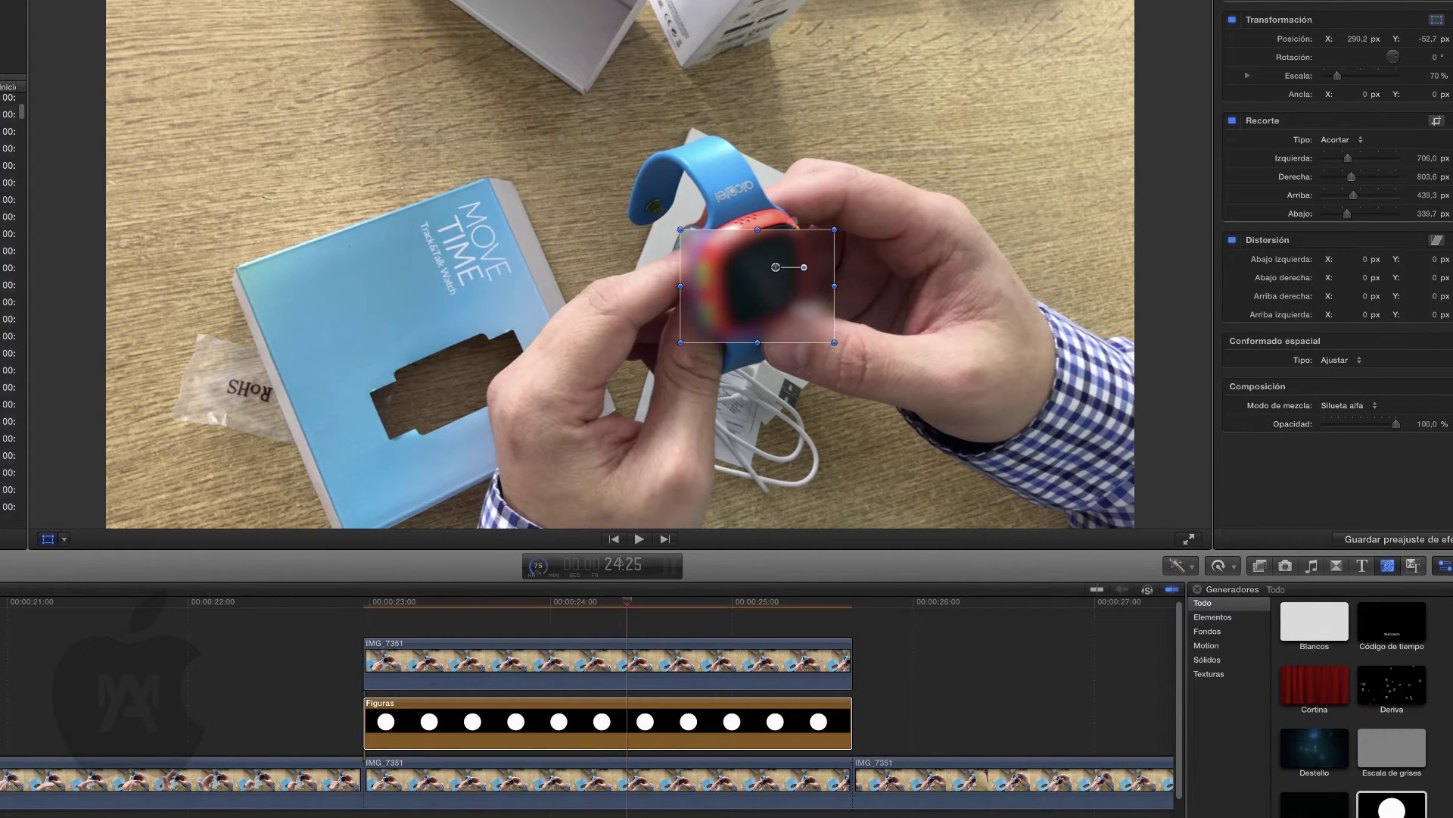
pyautogui.click(614, 538)
pyautogui.moveTo(748, 324); pyautogui.dragTo(752, 258)
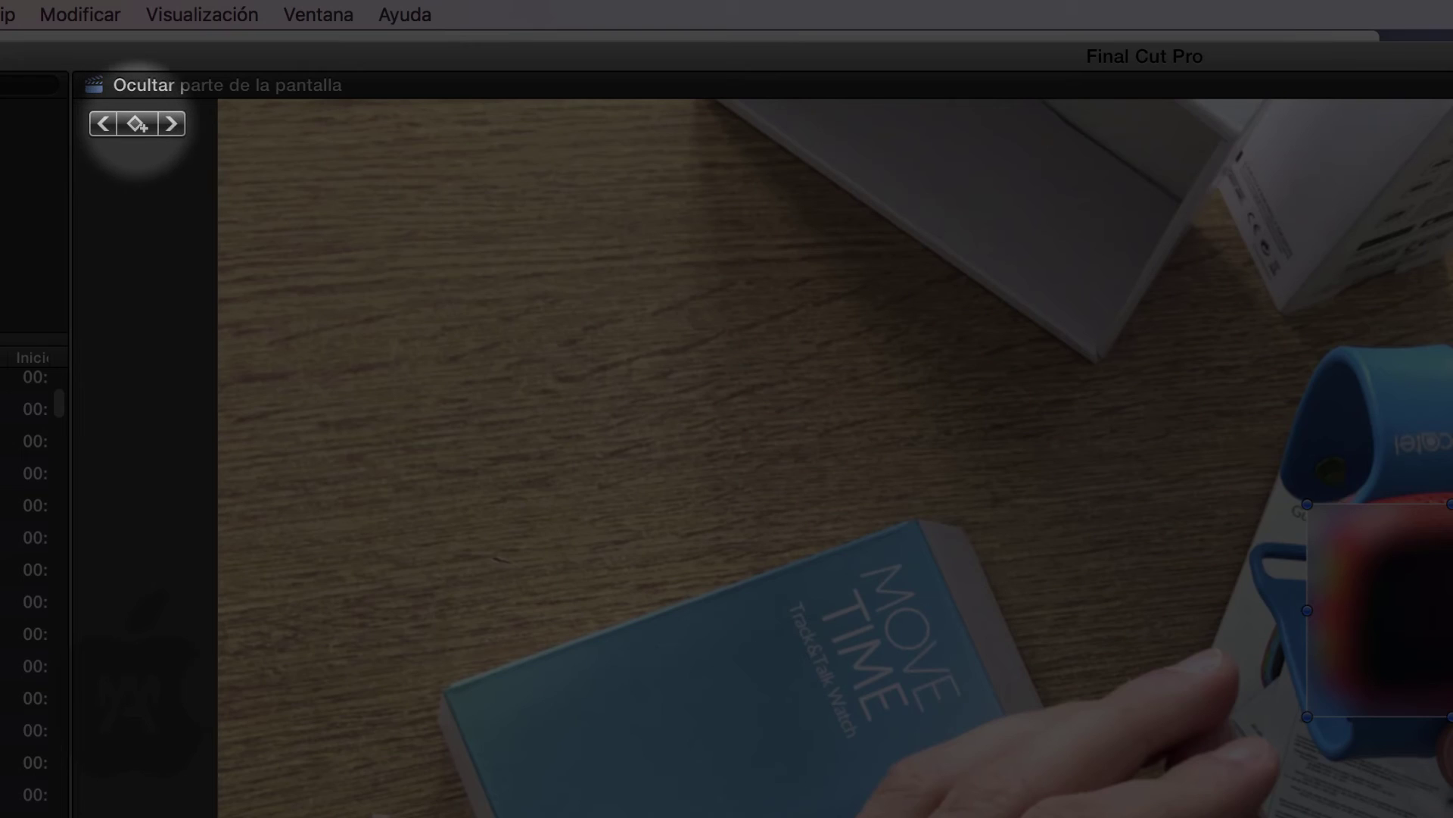
# - Keyframe the rectangle's position, keeping it on the watch at 23:14 and advancing to about 25:14
pyautogui.click(137, 123)
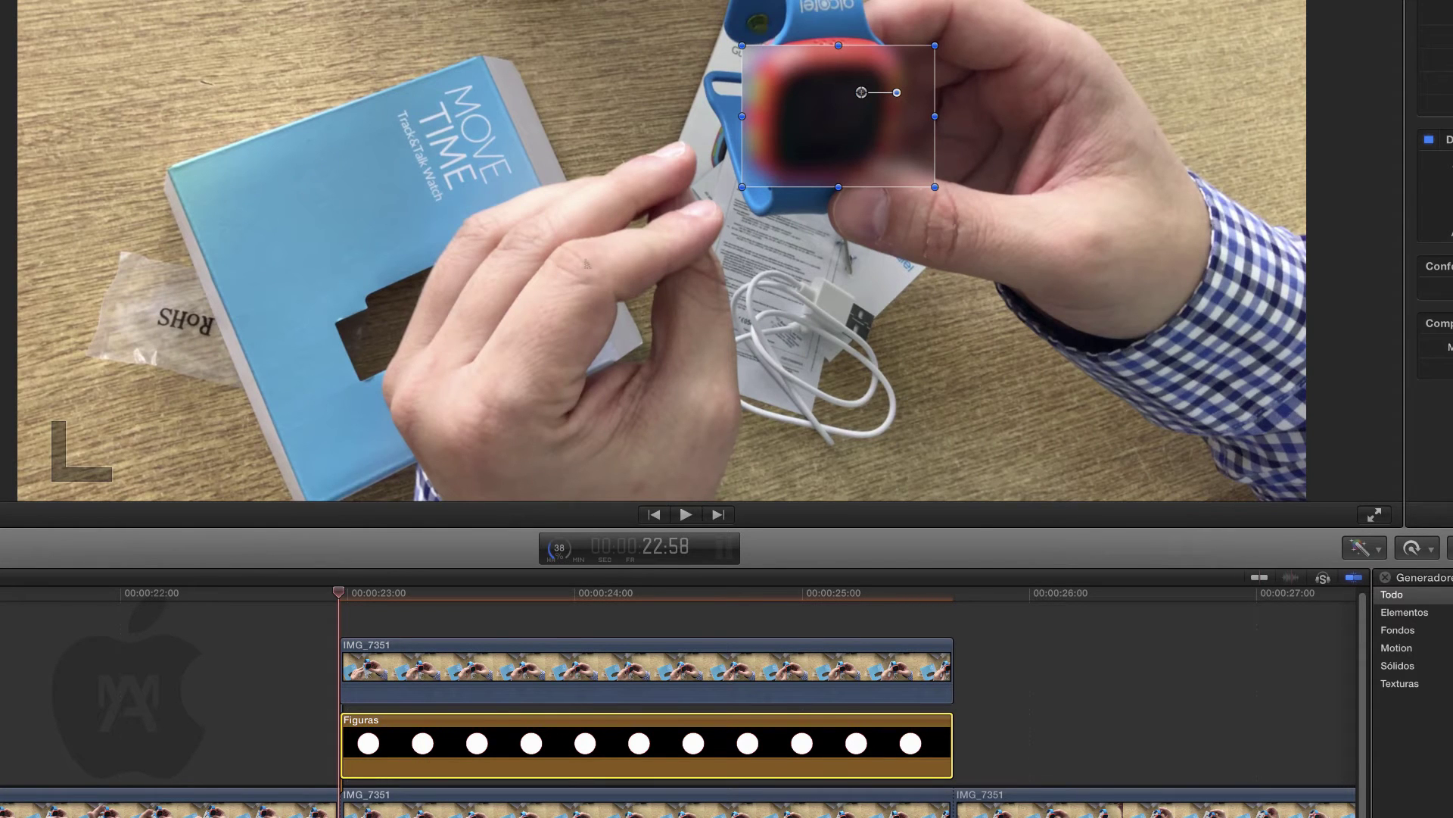
pyautogui.press('Right')
pyautogui.press('Right')
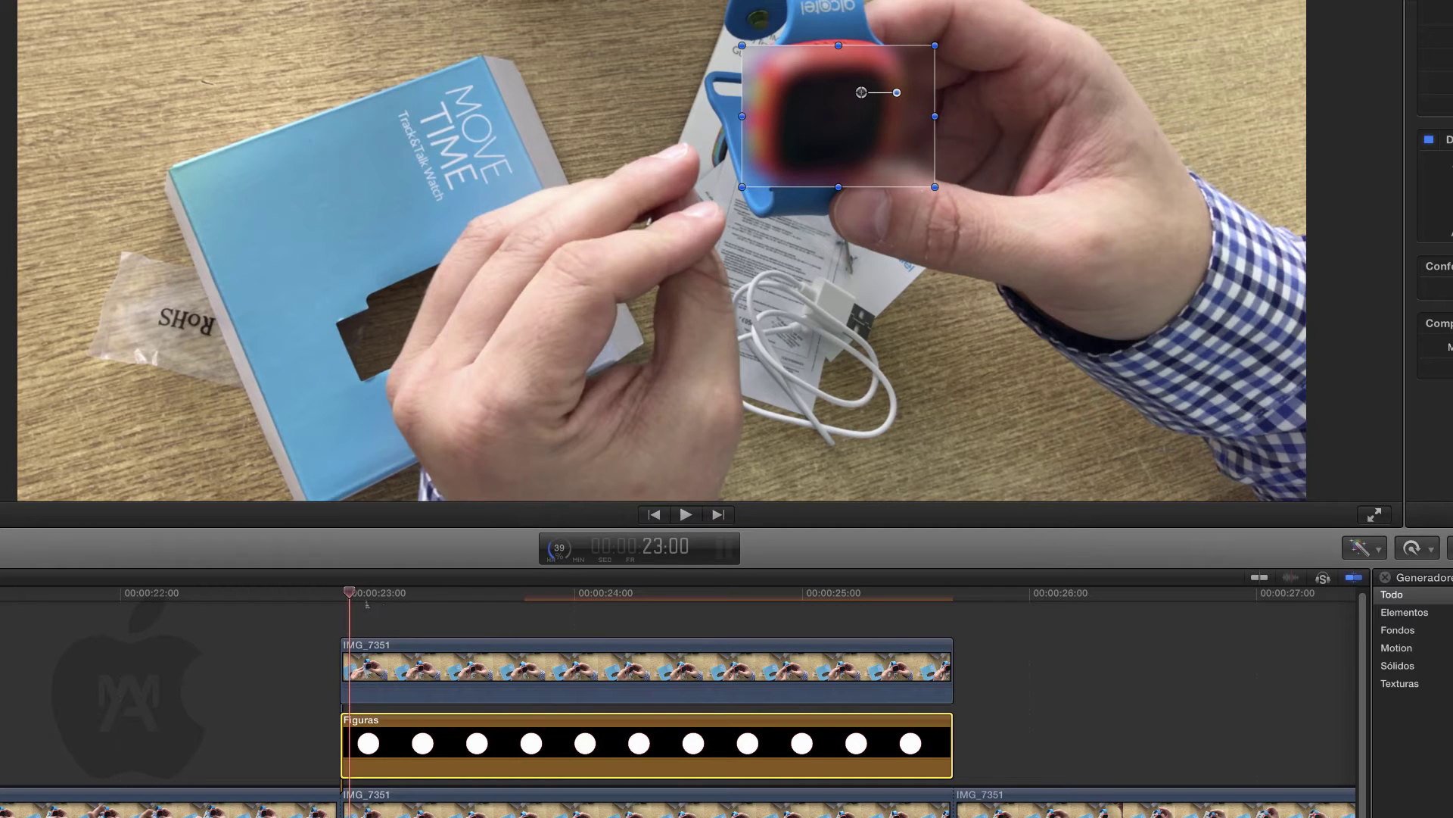
pyautogui.moveTo(362, 610); pyautogui.dragTo(382, 612)
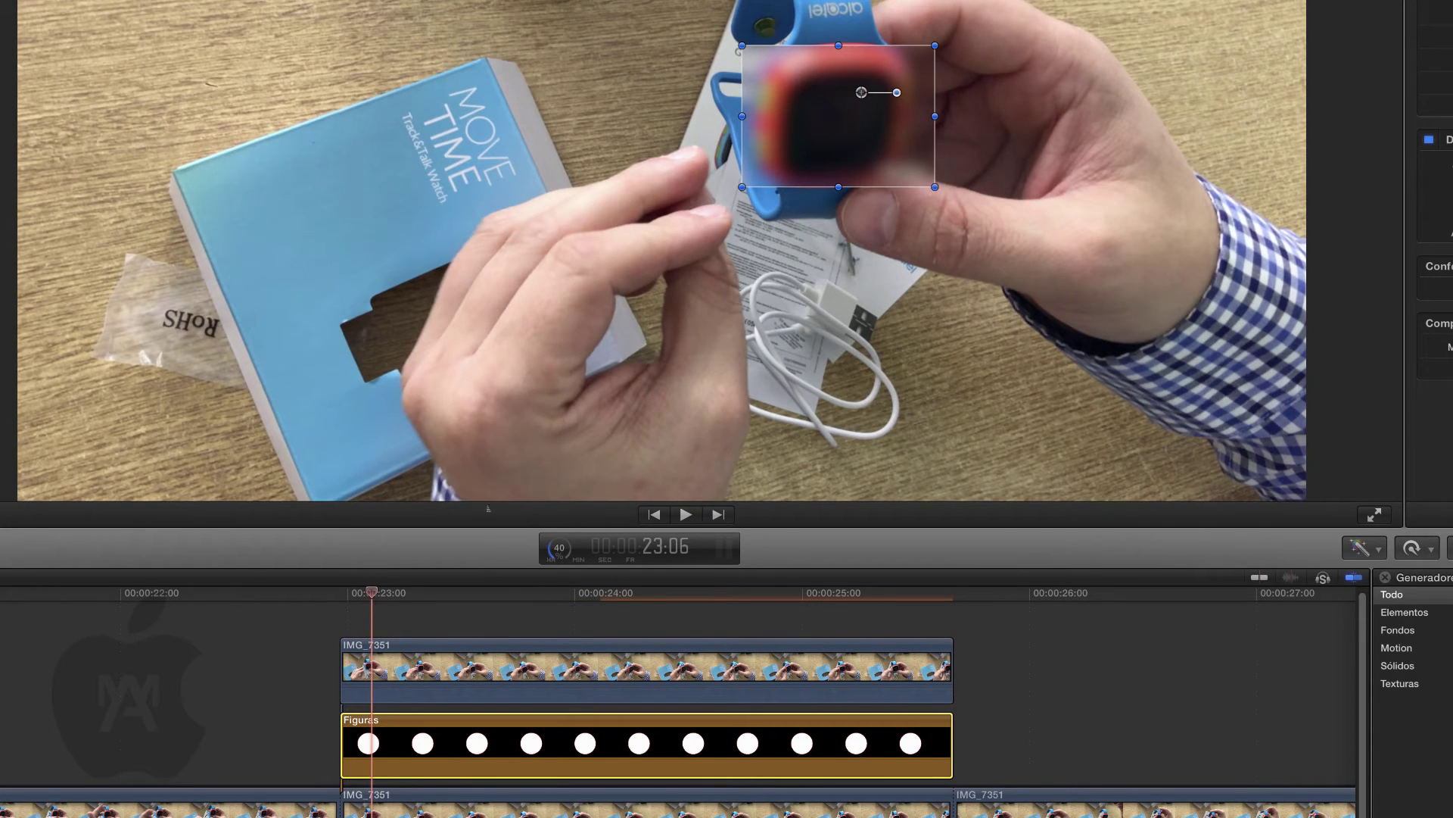
pyautogui.moveTo(383, 608); pyautogui.dragTo(400, 610)
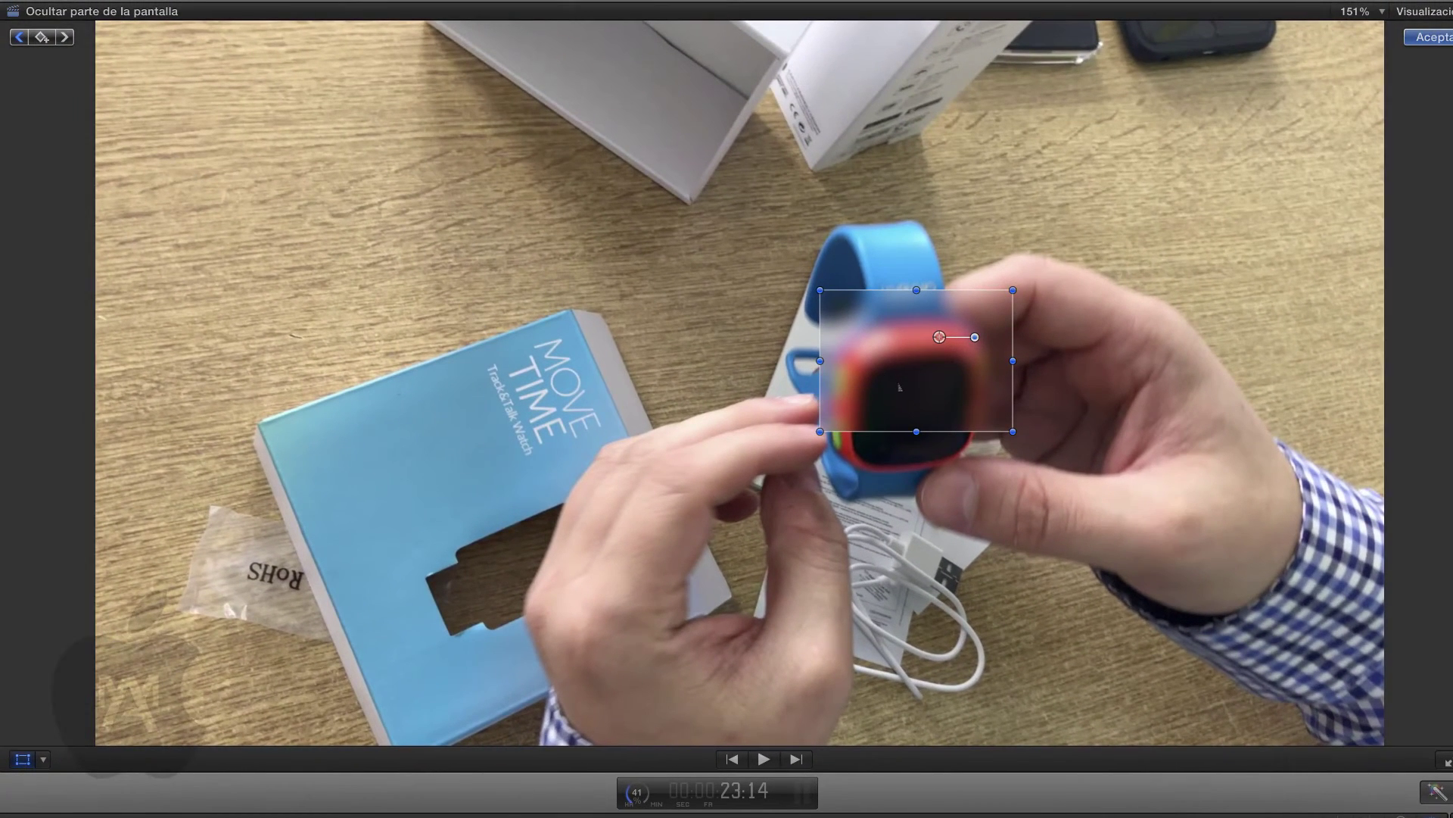
pyautogui.moveTo(940, 337); pyautogui.dragTo(941, 391)
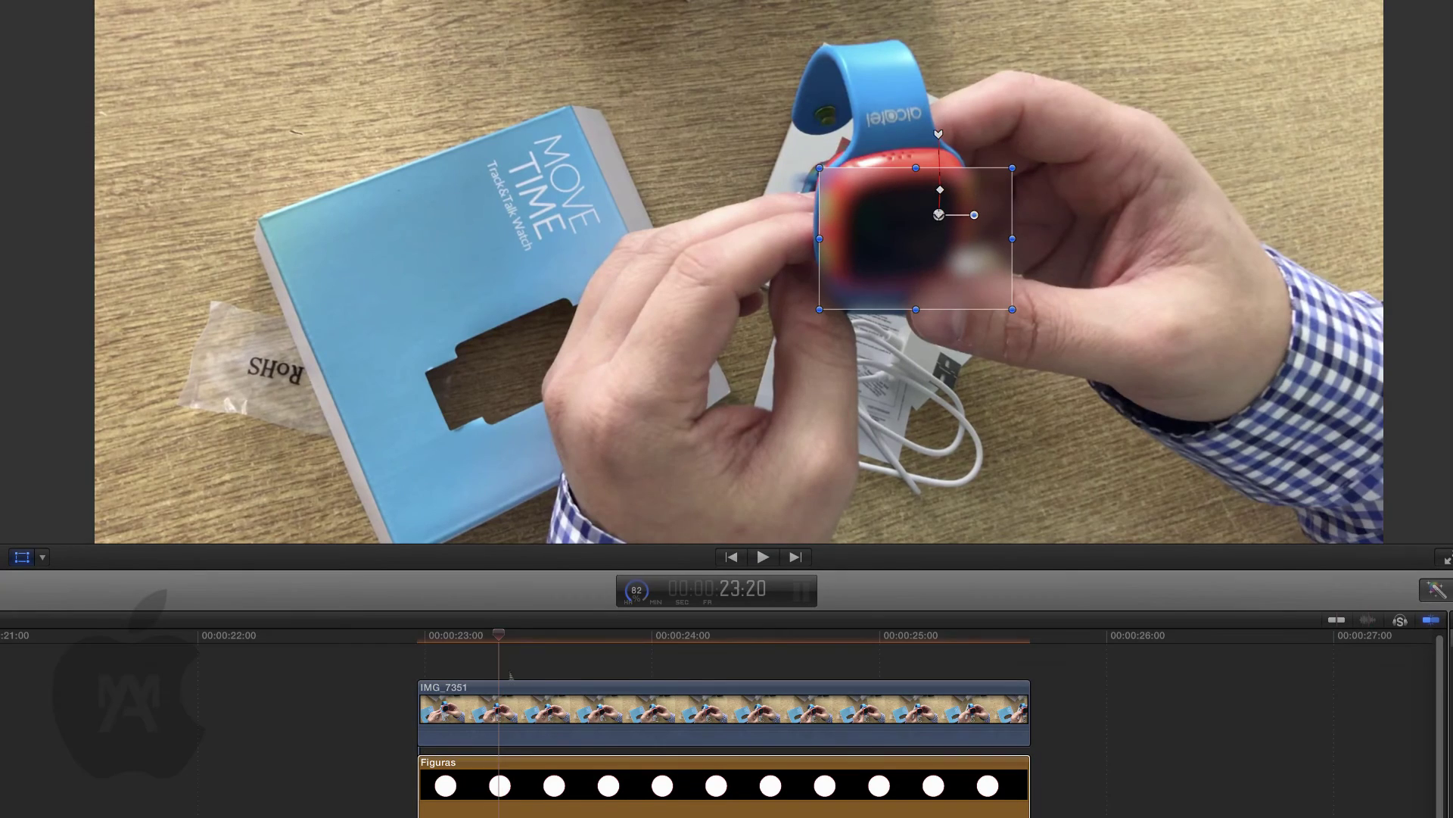
pyautogui.click(544, 635)
pyautogui.moveTo(544, 634)
pyautogui.mouseDown()
pyautogui.moveTo(709, 636)
pyautogui.moveTo(908, 669)
pyautogui.mouseUp()
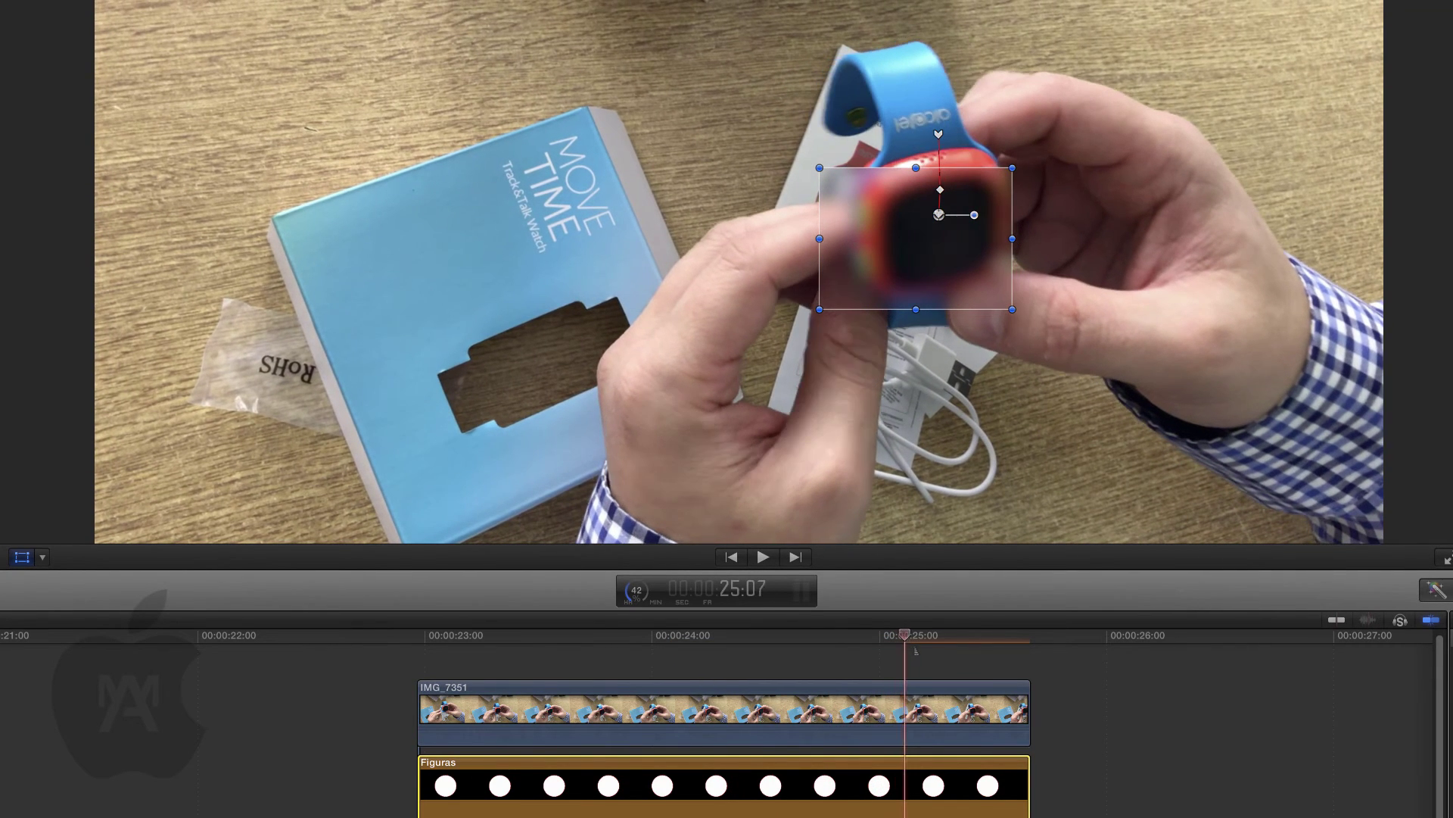
pyautogui.moveTo(906, 651); pyautogui.dragTo(930, 651)
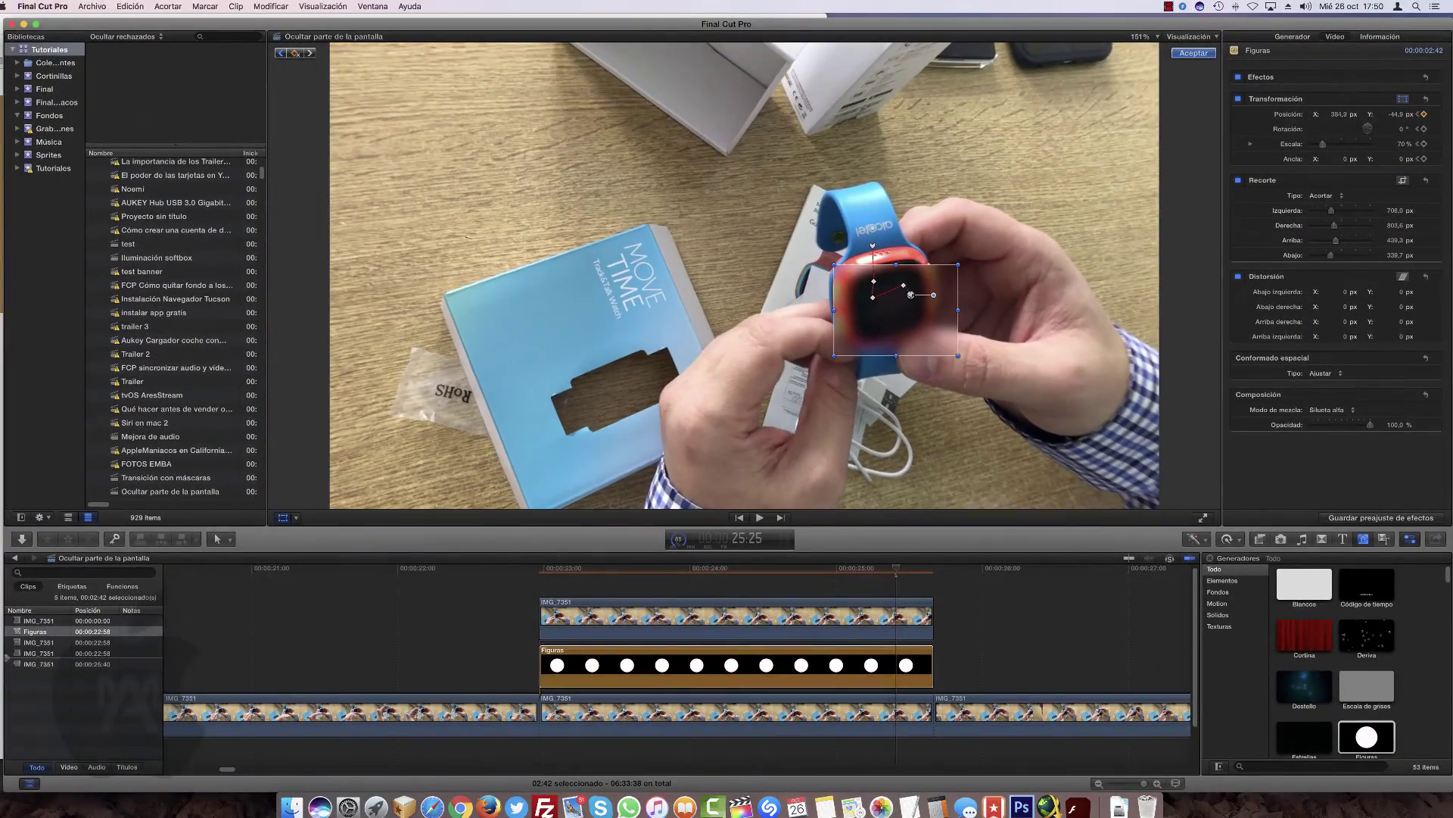
# - Keep the blur on the watch through the last frame, 25:39, then play back the edit
pyautogui.moveTo(904, 285); pyautogui.dragTo(919, 280)
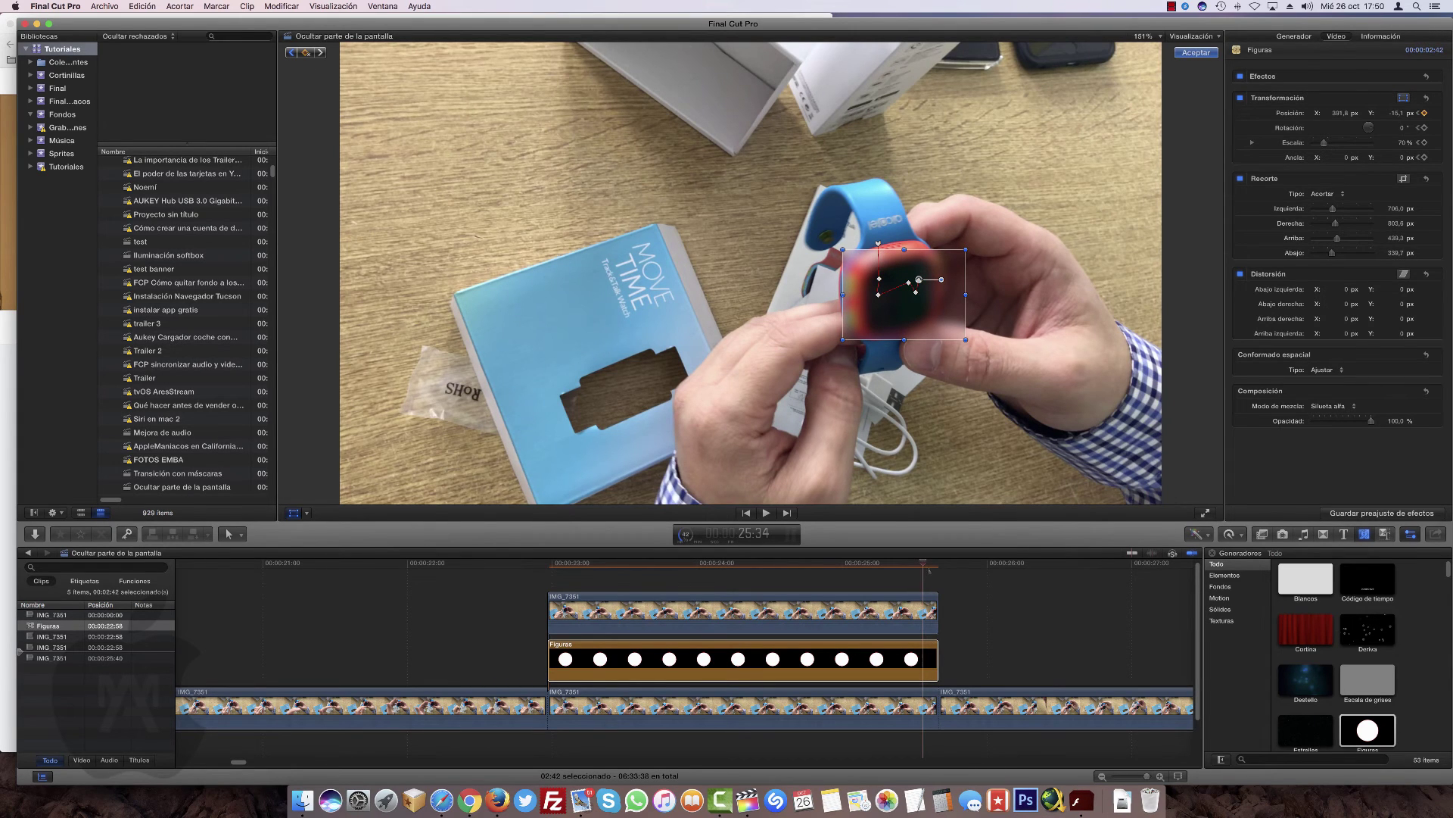
pyautogui.click(937, 568)
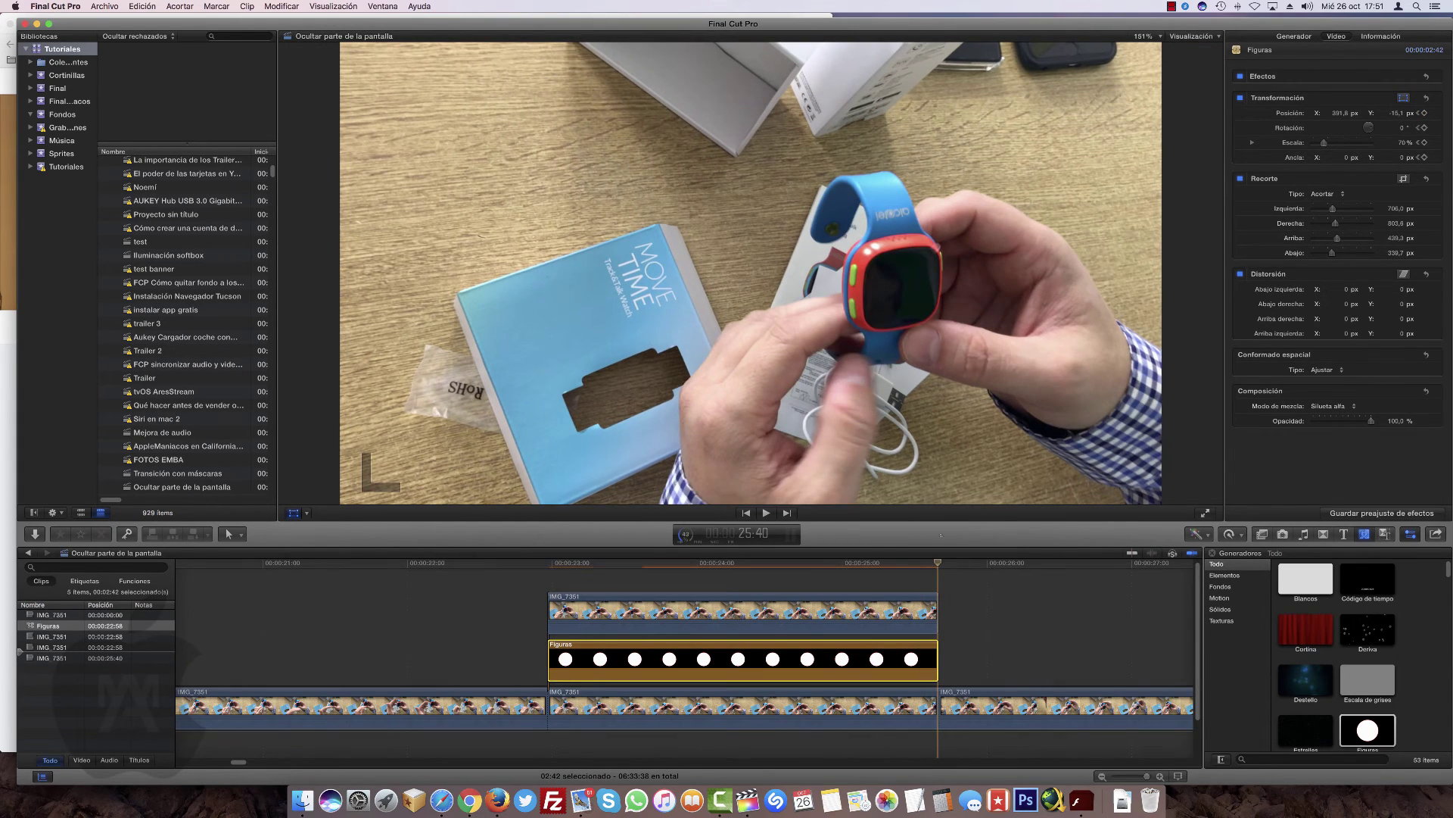
pyautogui.press('Left')
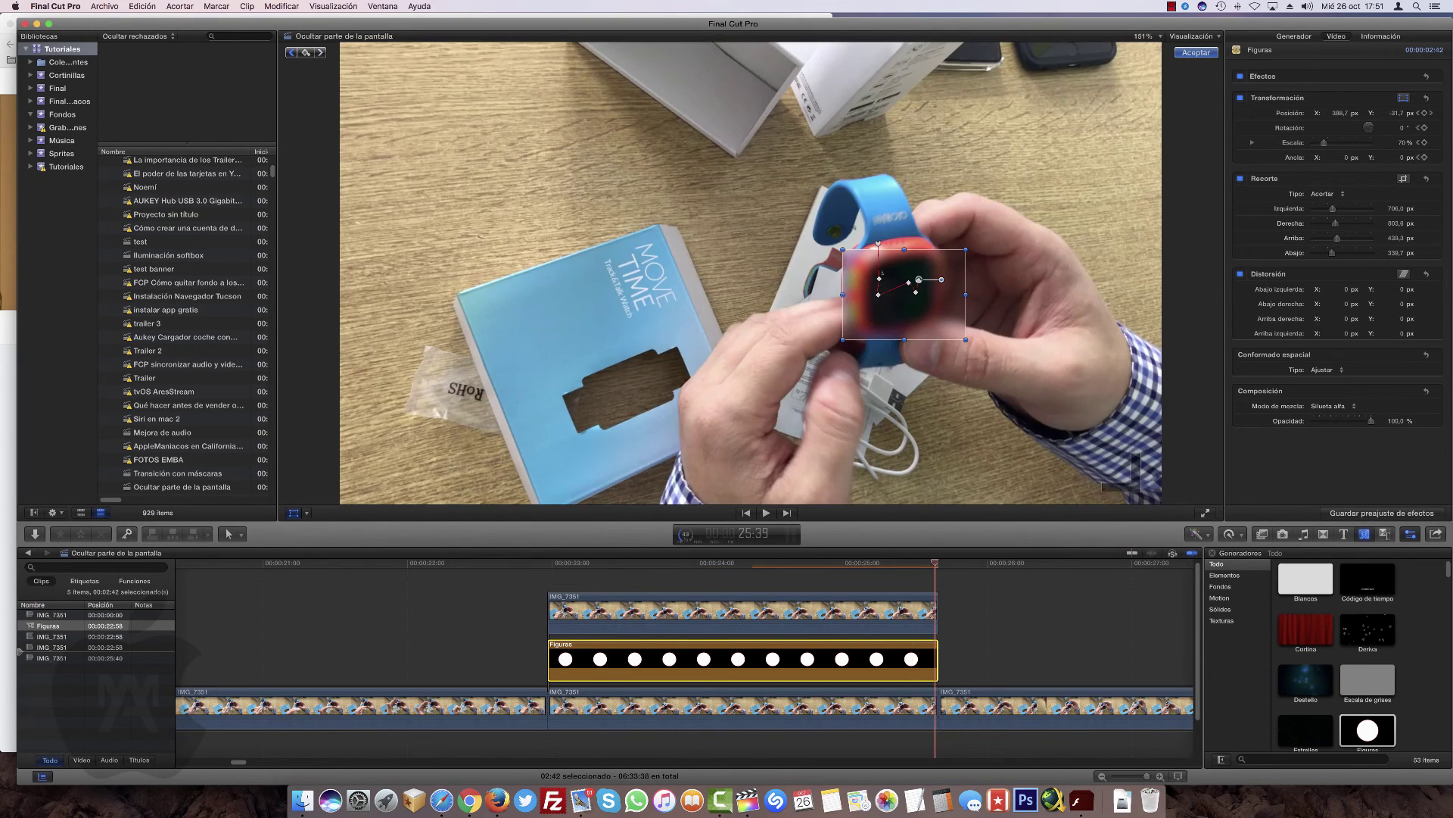
pyautogui.click(21, 622)
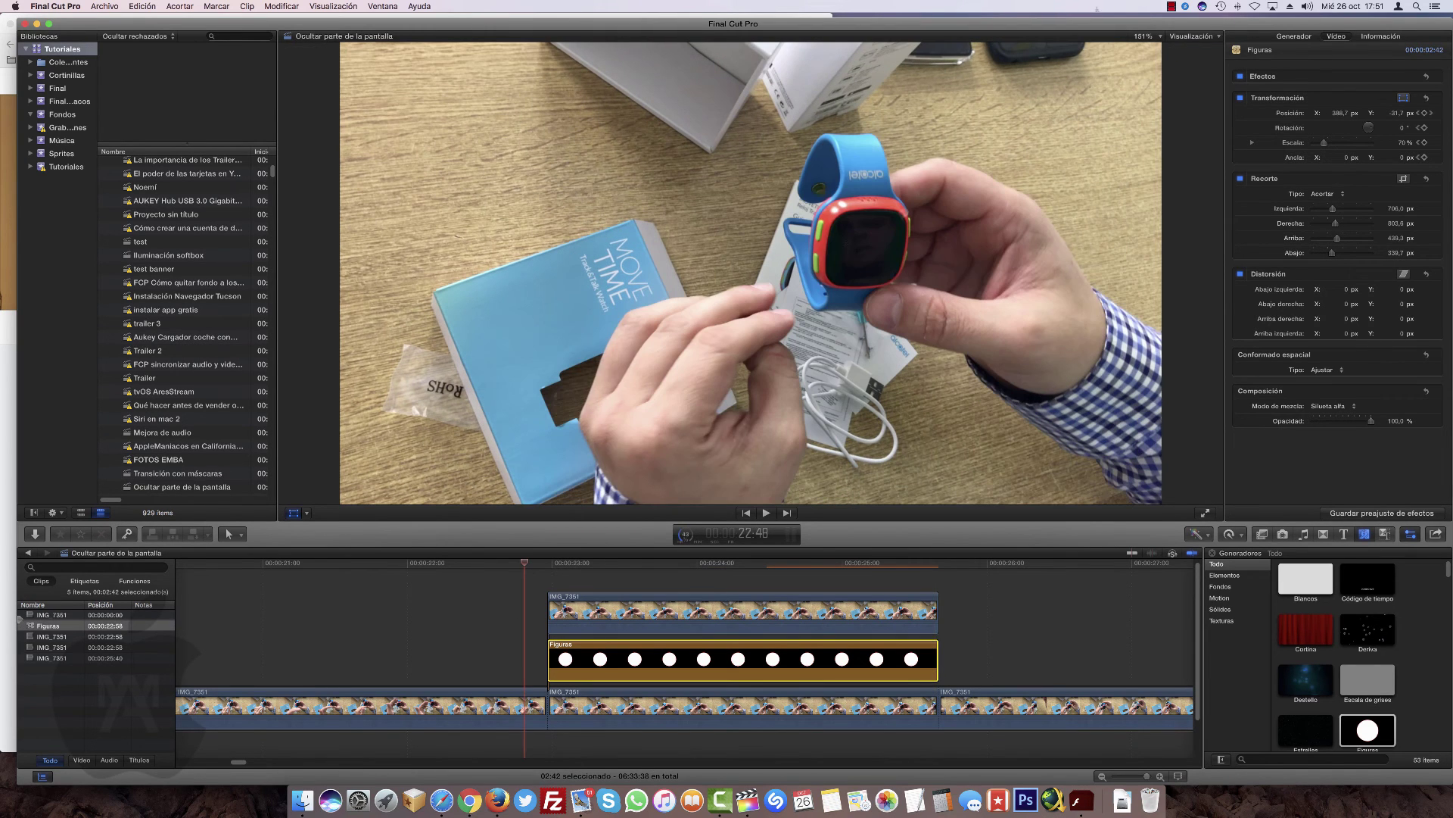
pyautogui.press('space')
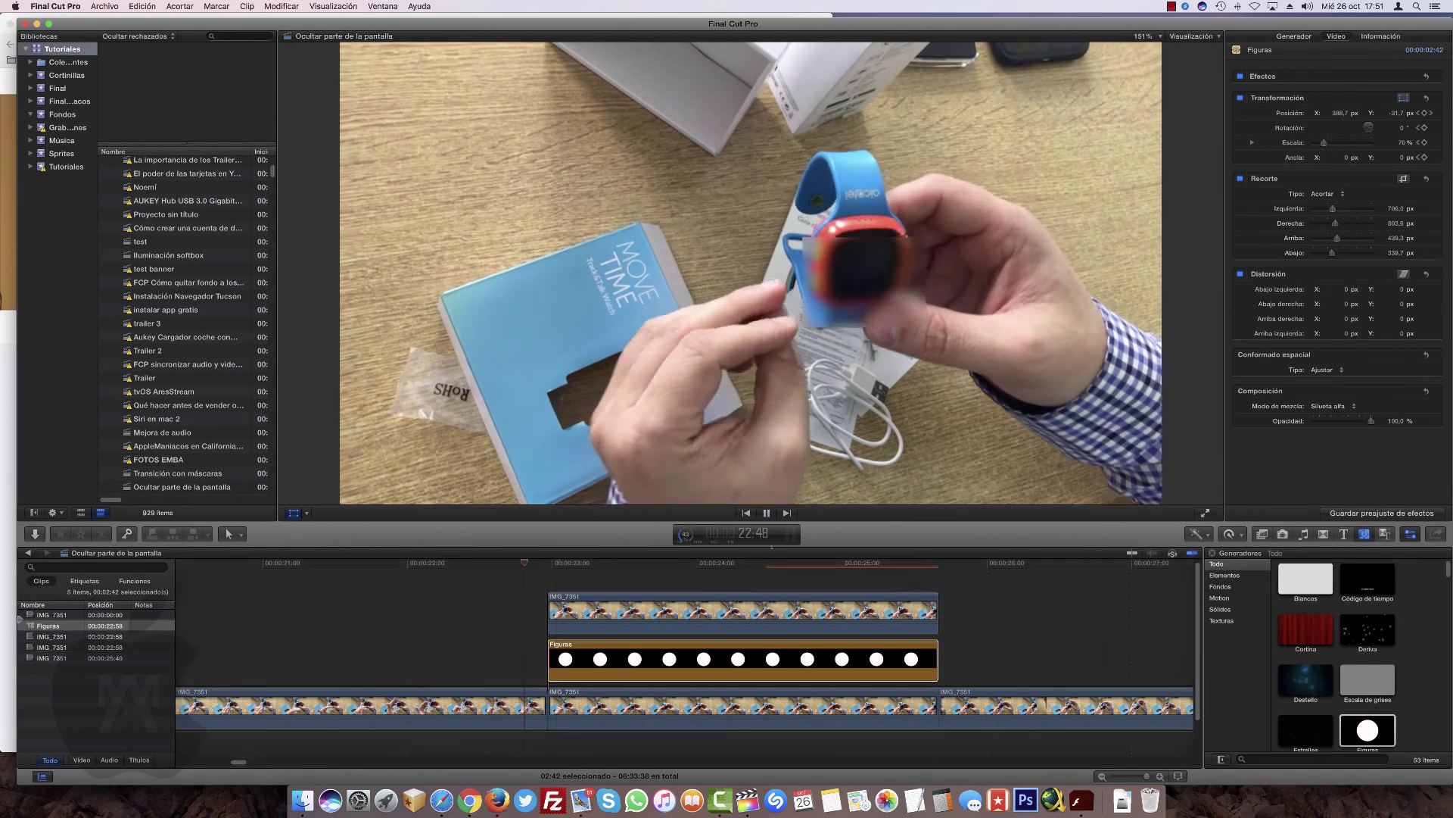